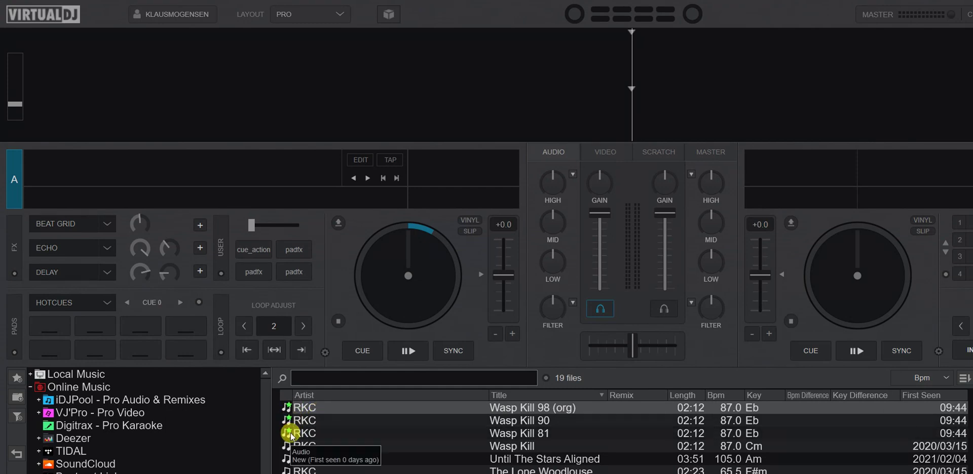
- Compare the Wasp Kill versions in the browser, then load and play Wasp Kill 98 (org) on deck A from Cue 1
{"action": "left_click", "coordinate": [297, 446]}
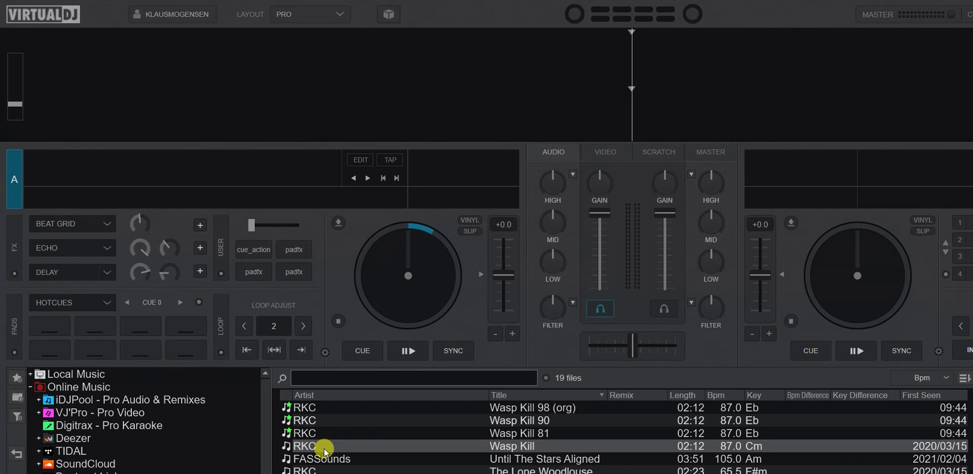
{"action": "left_click", "coordinate": [451, 408]}
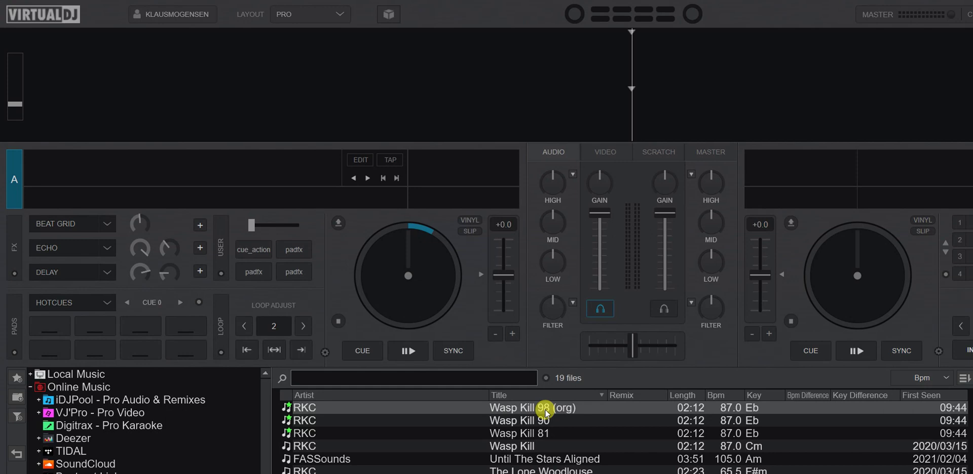
{"action": "left_click", "coordinate": [525, 420]}
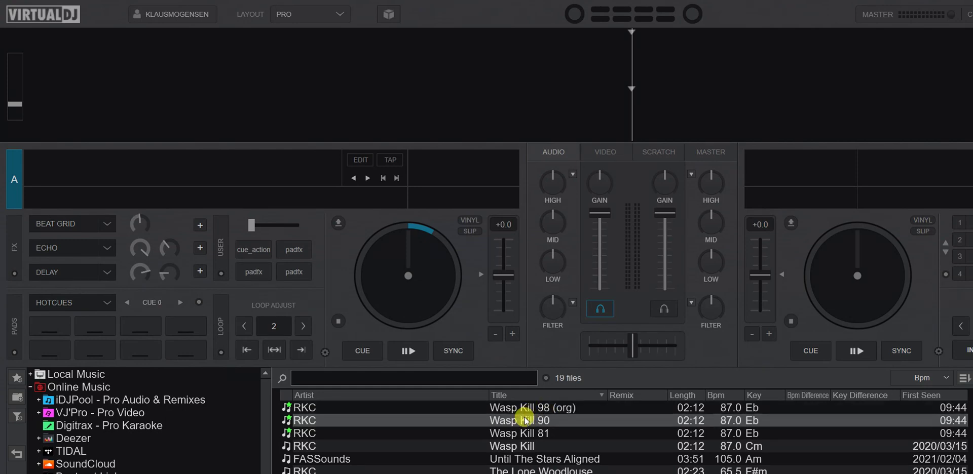
{"action": "left_click", "coordinate": [524, 433]}
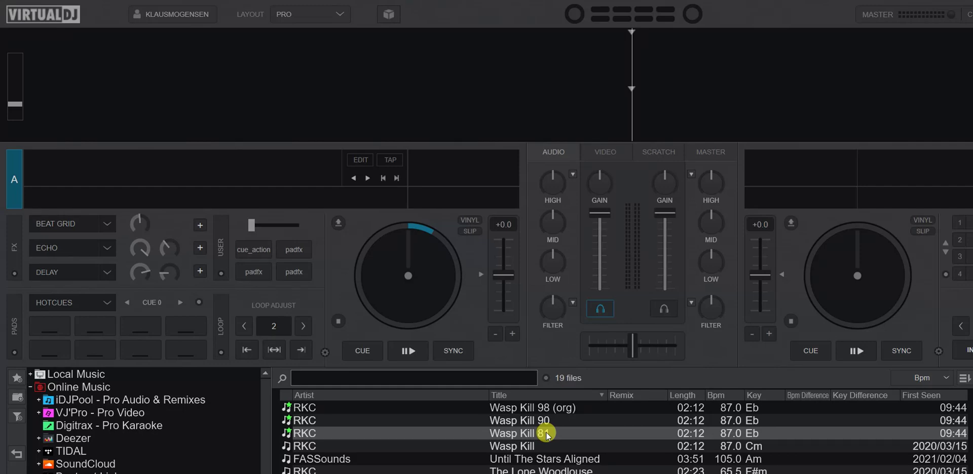
{"action": "left_click", "coordinate": [544, 411]}
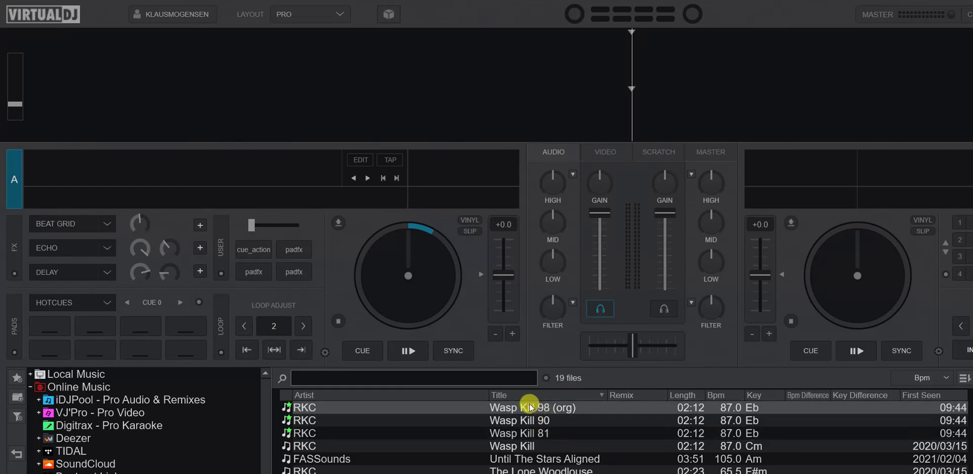
{"action": "left_click_drag", "start_coordinate": [527, 408], "coordinate": [420, 275]}
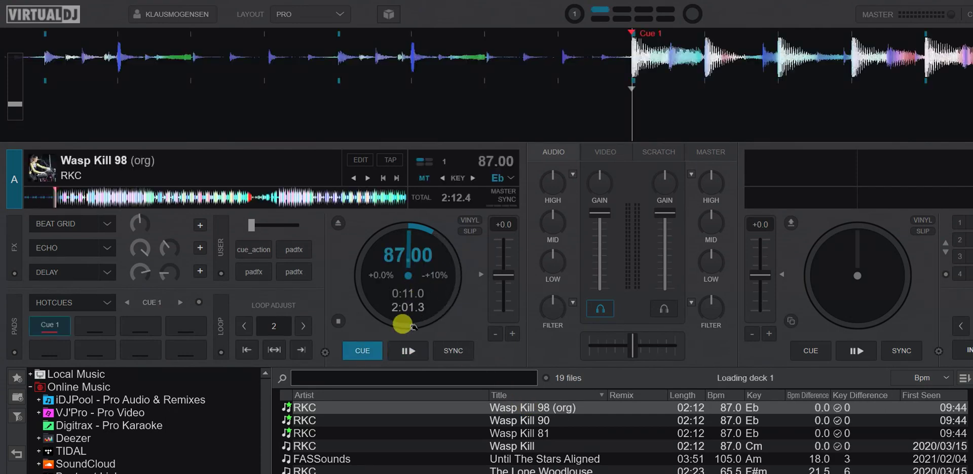
{"action": "left_click", "coordinate": [406, 351]}
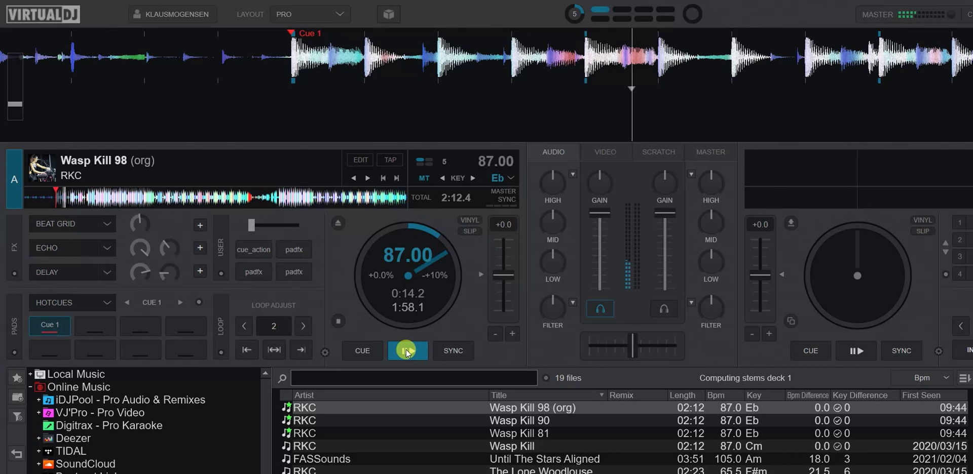
{"action": "left_click", "coordinate": [372, 352]}
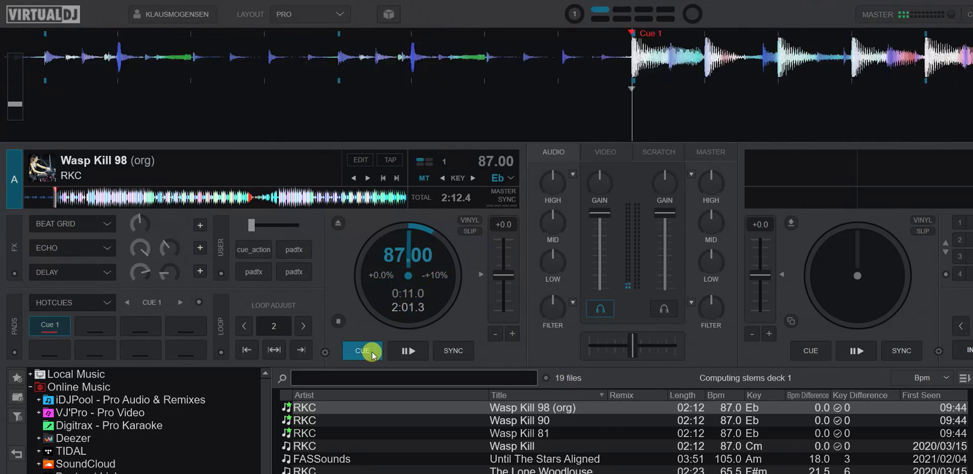
- Audition Wasp Kill 90, then Wasp Kill 81, on deck A, returning to Cue 1 each time
{"action": "left_click_drag", "start_coordinate": [550, 419], "coordinate": [405, 362]}
{"action": "left_click", "coordinate": [406, 361]}
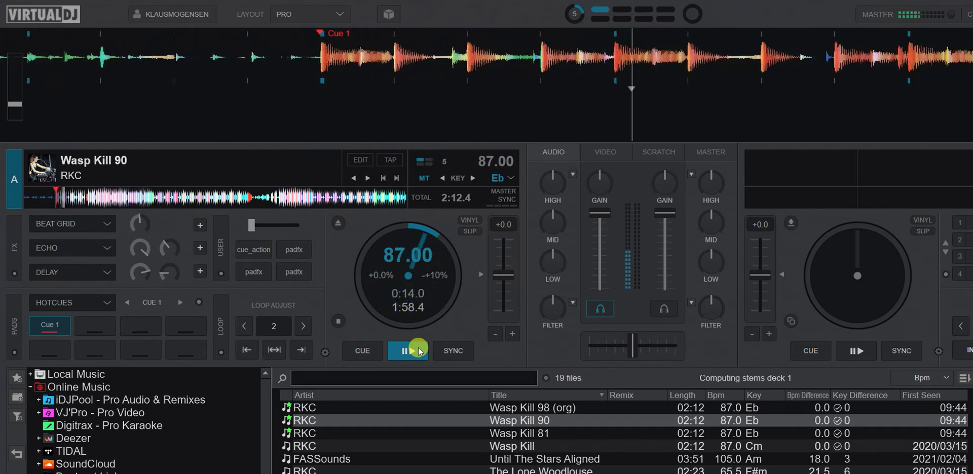
{"action": "left_click", "coordinate": [363, 351]}
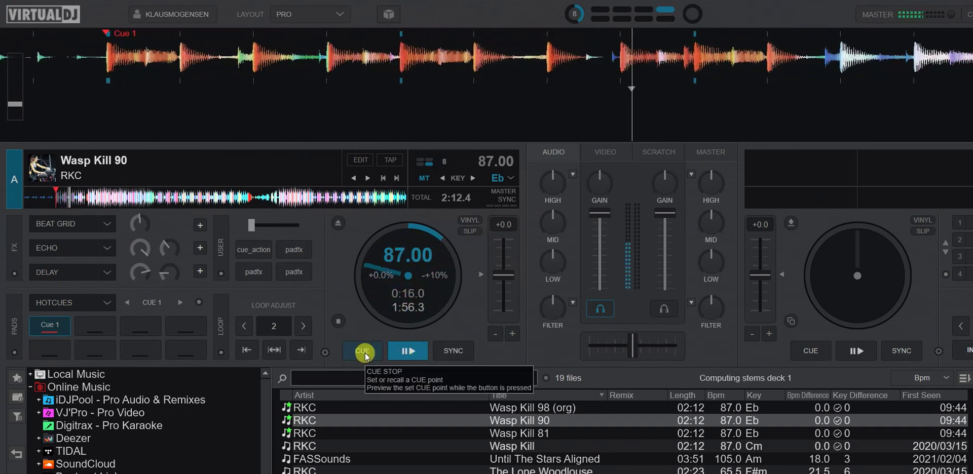
{"action": "left_click_drag", "start_coordinate": [569, 433], "coordinate": [471, 304]}
{"action": "left_click", "coordinate": [409, 351]}
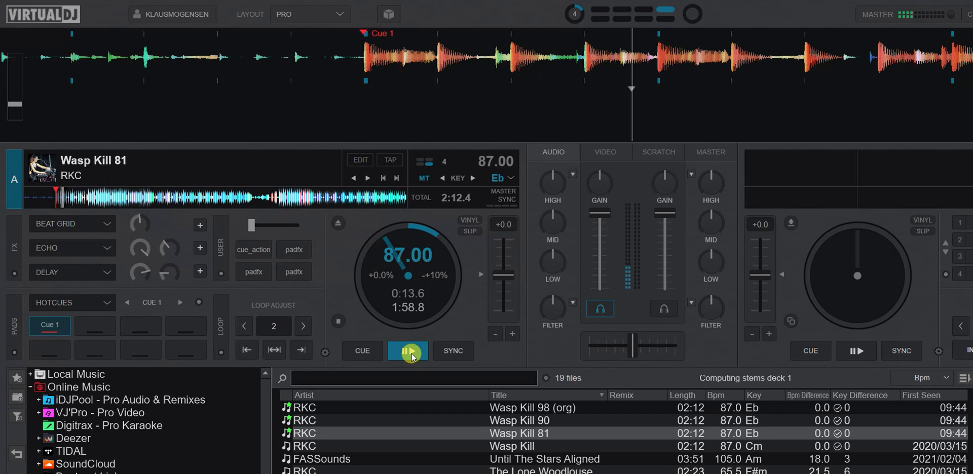
{"action": "left_click", "coordinate": [379, 353]}
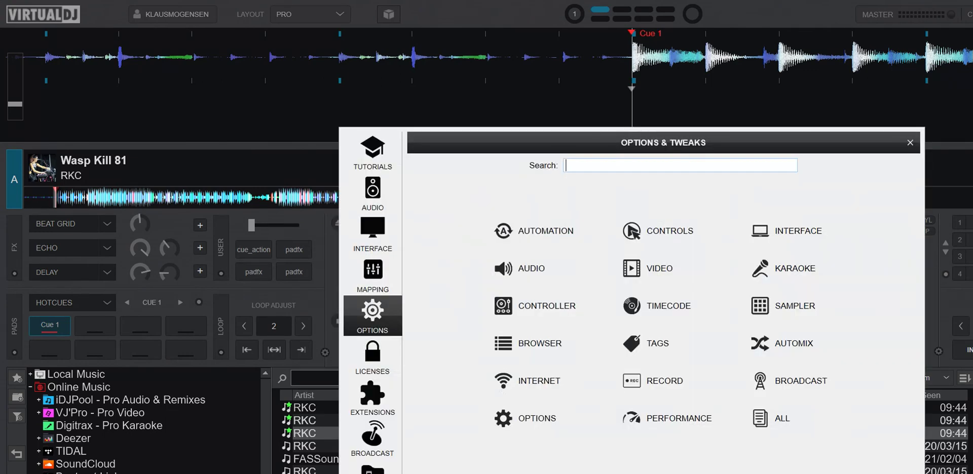
- Search 'autog' in Options & Tweaks and set the autoGain dropdown to no
{"action": "left_click_drag", "start_coordinate": [820, 142], "coordinate": [768, 60]}
{"action": "type", "text": "au"}
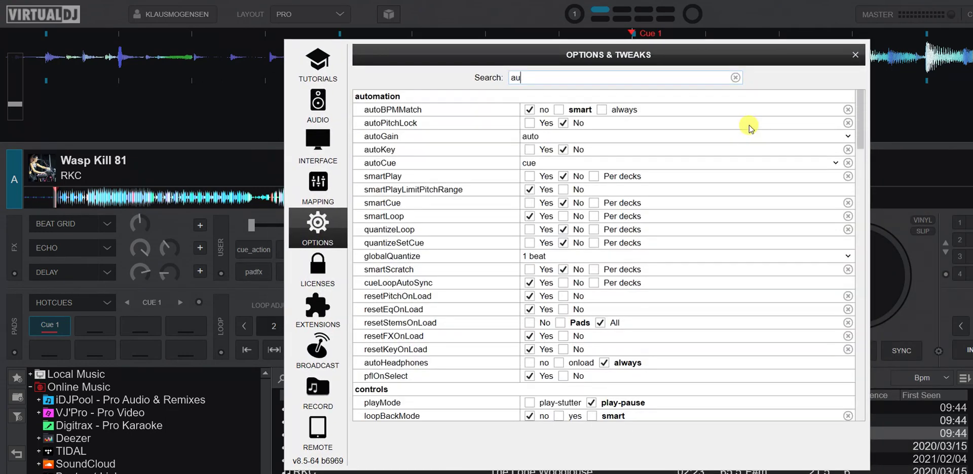
{"action": "type", "text": "tog"}
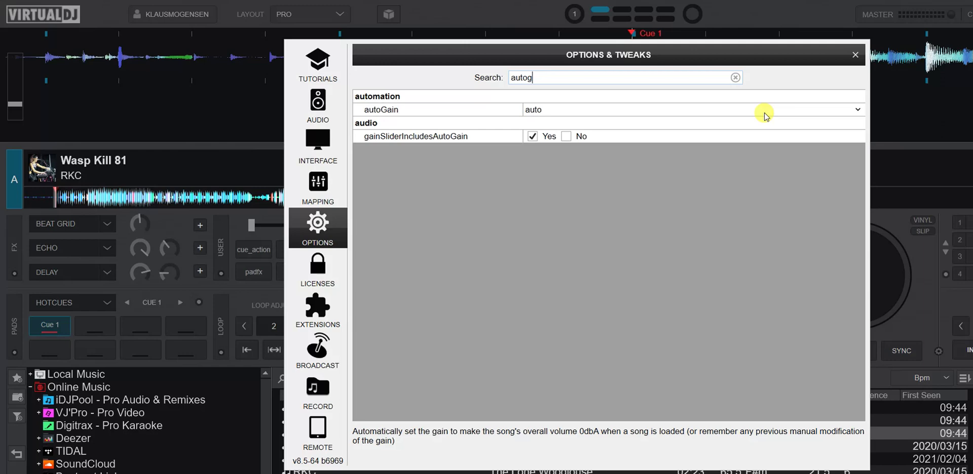
{"action": "left_click", "coordinate": [858, 110]}
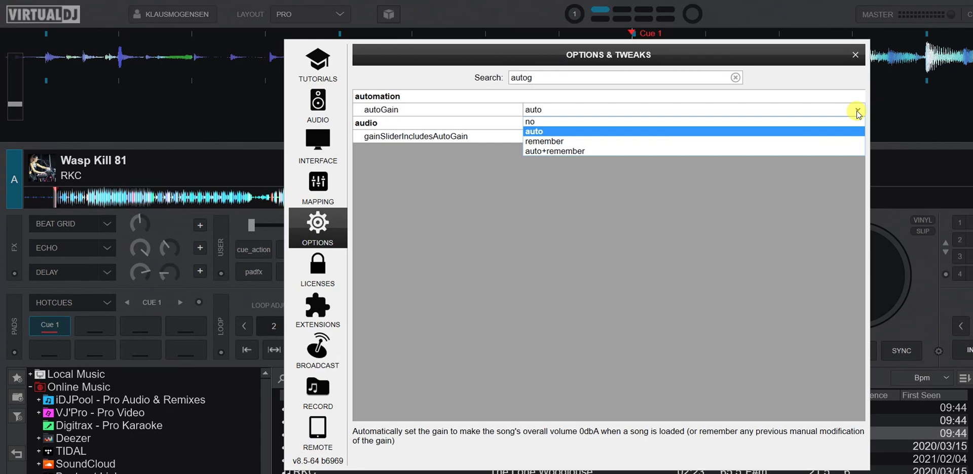
{"action": "left_click", "coordinate": [819, 123]}
{"action": "left_click", "coordinate": [855, 55]}
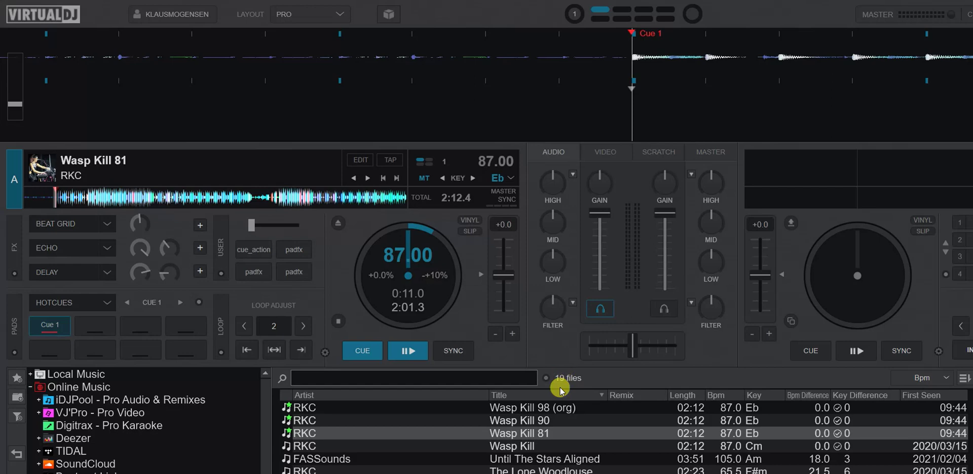
{"action": "left_click_drag", "start_coordinate": [541, 407], "coordinate": [405, 261]}
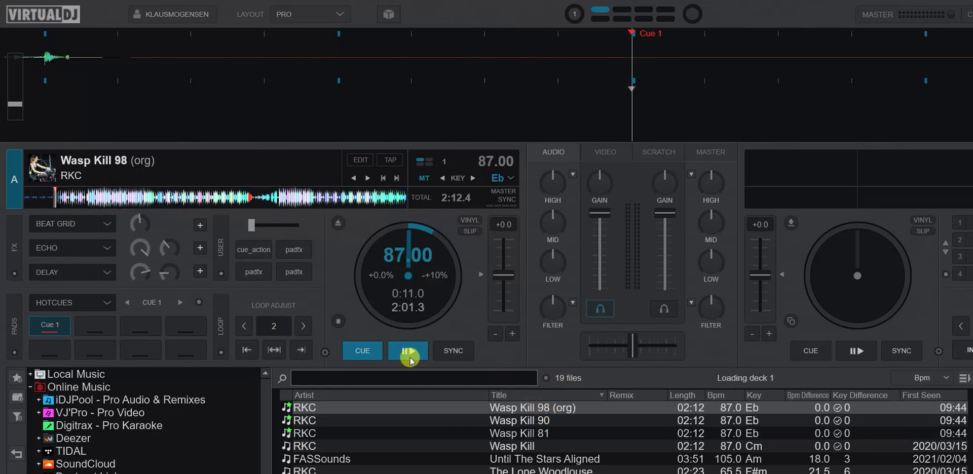
{"action": "left_click", "coordinate": [407, 351]}
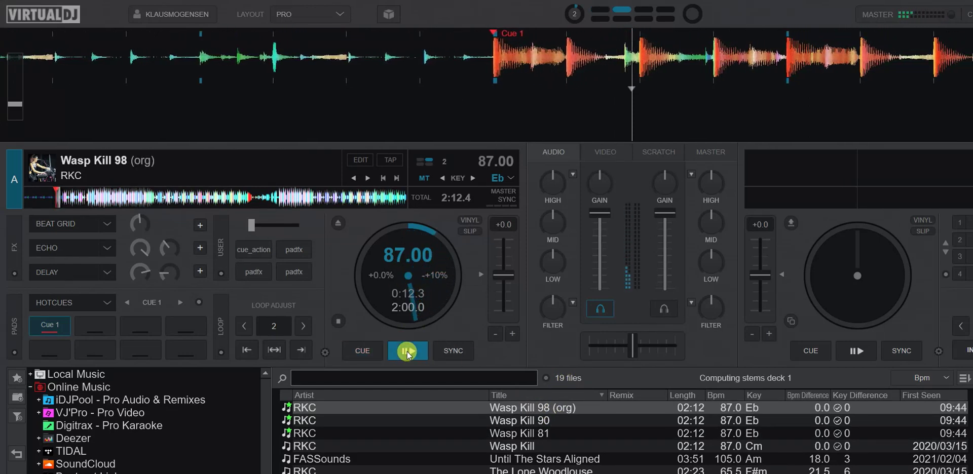
{"action": "left_click", "coordinate": [375, 351]}
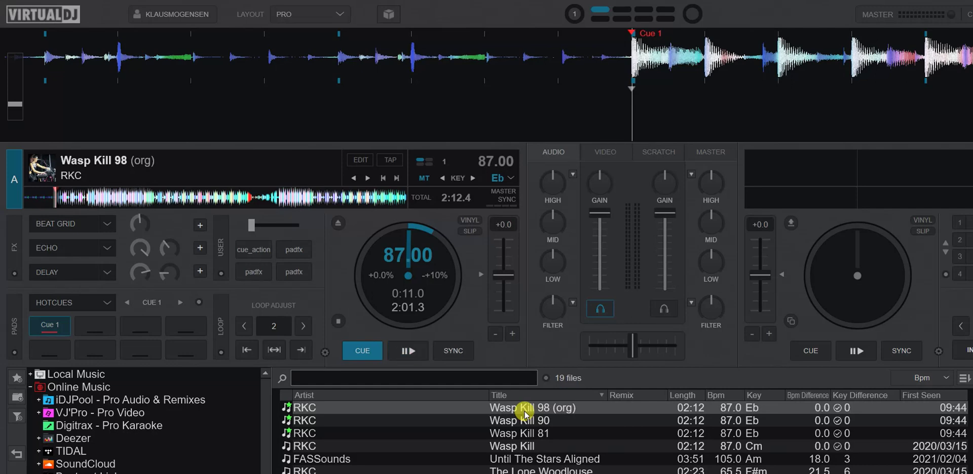
{"action": "left_click", "coordinate": [558, 421]}
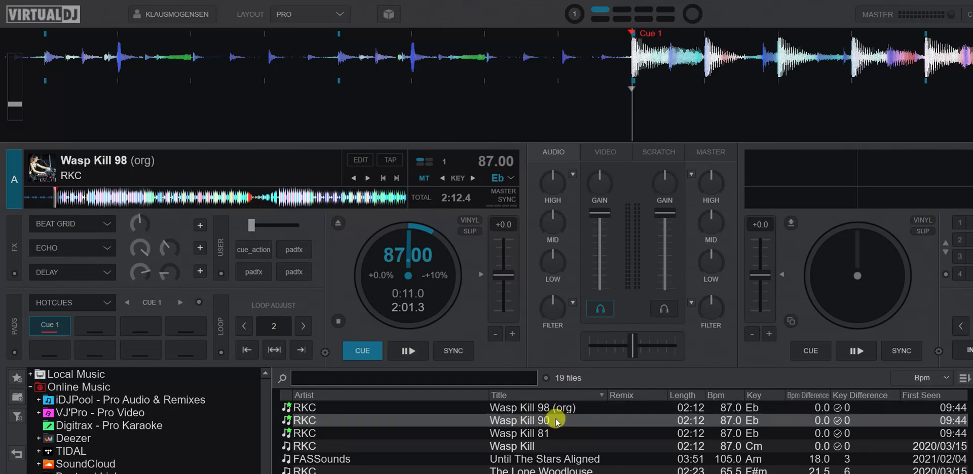
{"action": "left_click_drag", "start_coordinate": [558, 421], "coordinate": [448, 282]}
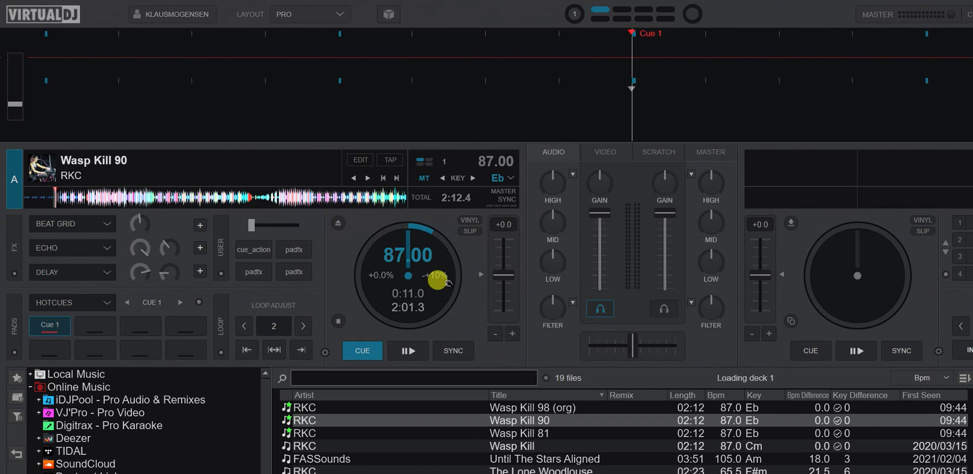
{"action": "left_click", "coordinate": [416, 349]}
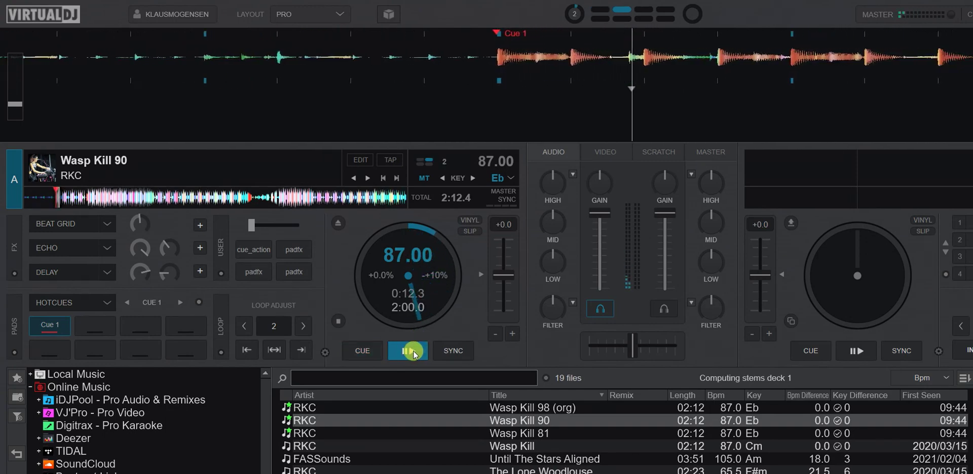
{"action": "left_click", "coordinate": [377, 353]}
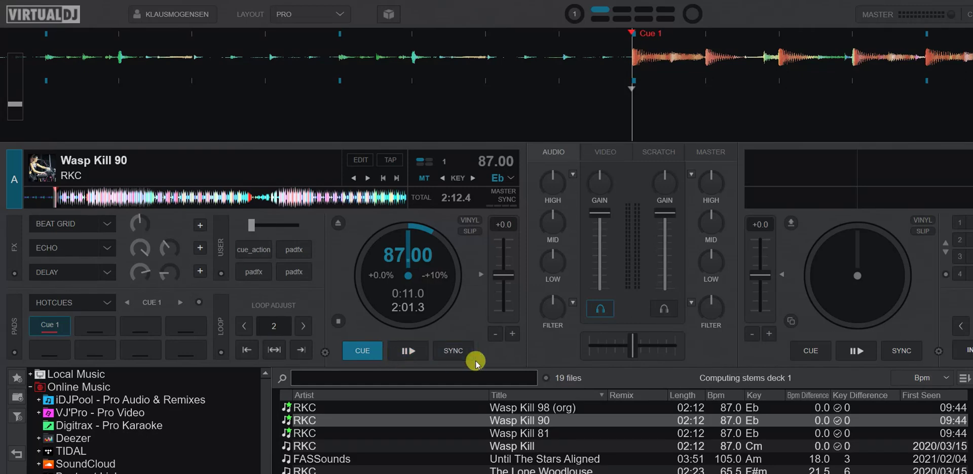
{"action": "left_click", "coordinate": [561, 435]}
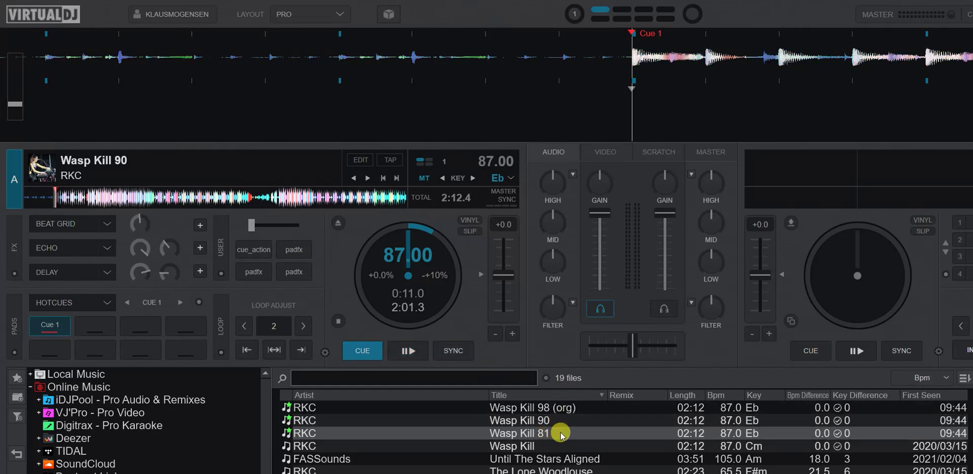
{"action": "left_click_drag", "start_coordinate": [557, 435], "coordinate": [460, 279]}
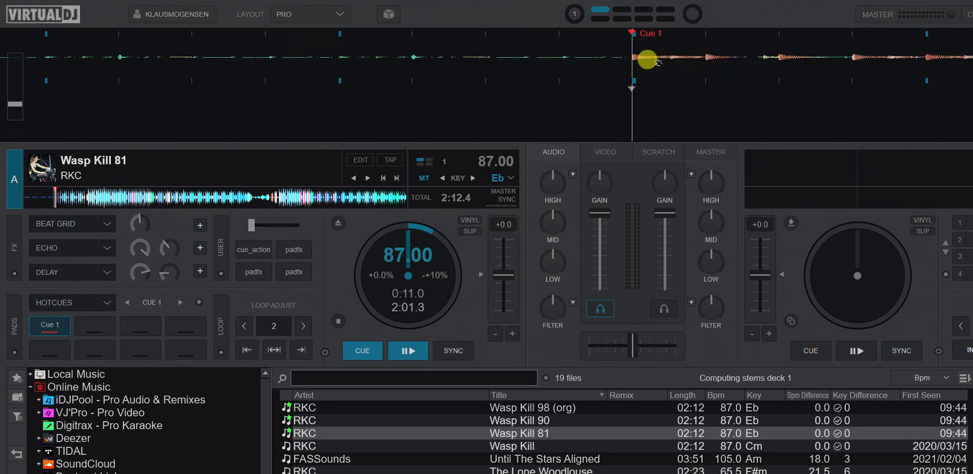
{"action": "left_click", "coordinate": [407, 350]}
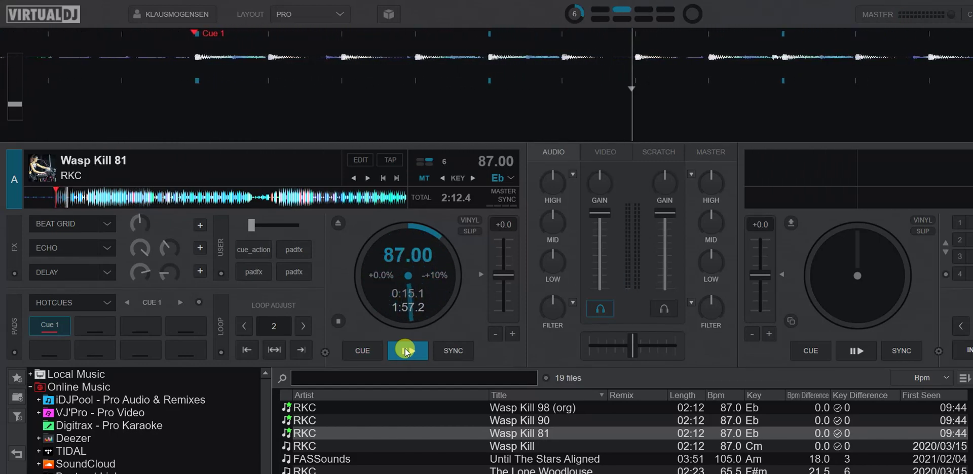
{"action": "left_click", "coordinate": [371, 360]}
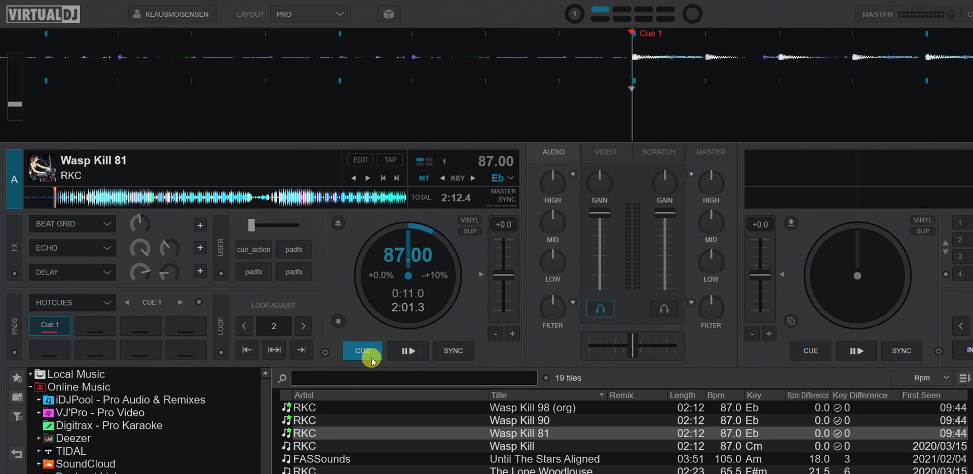
{"action": "key", "text": "alt+Tab"}
{"action": "key", "text": "alt+Tab"}
{"action": "key", "text": "alt+Tab"}
{"action": "key", "text": "alt+Tab"}
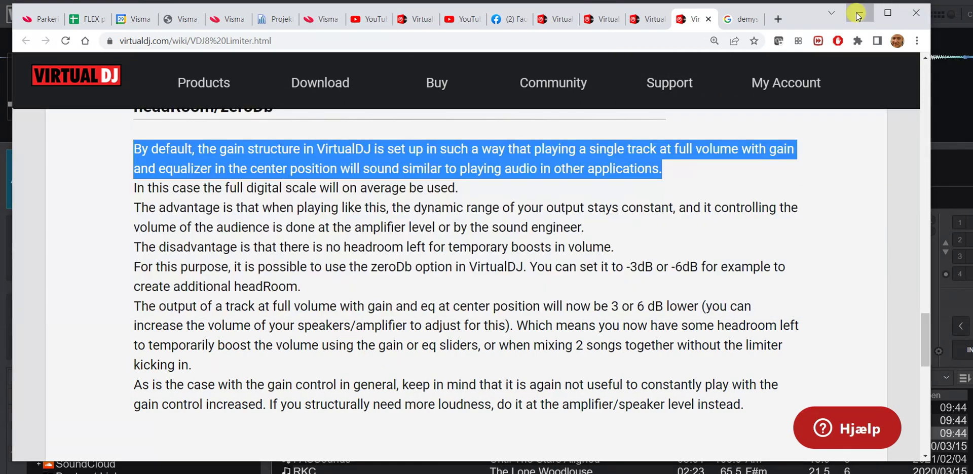
{"action": "left_click", "coordinate": [859, 13]}
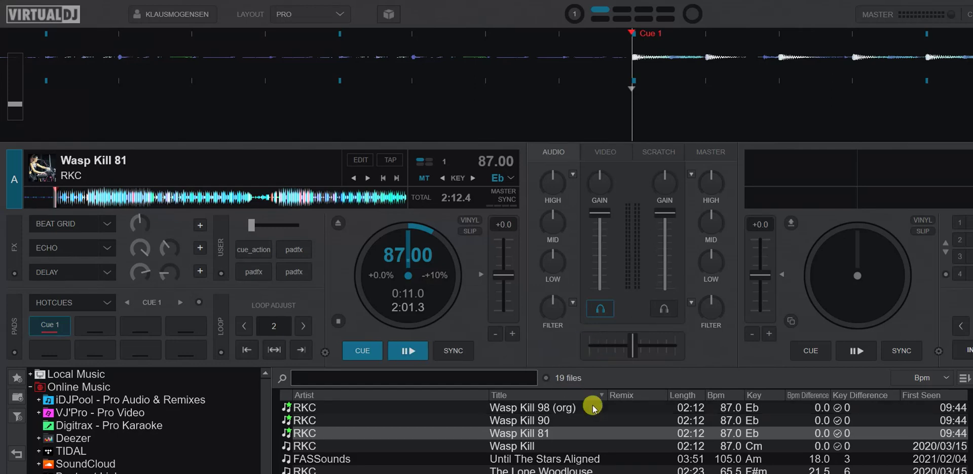
{"action": "left_click", "coordinate": [551, 409]}
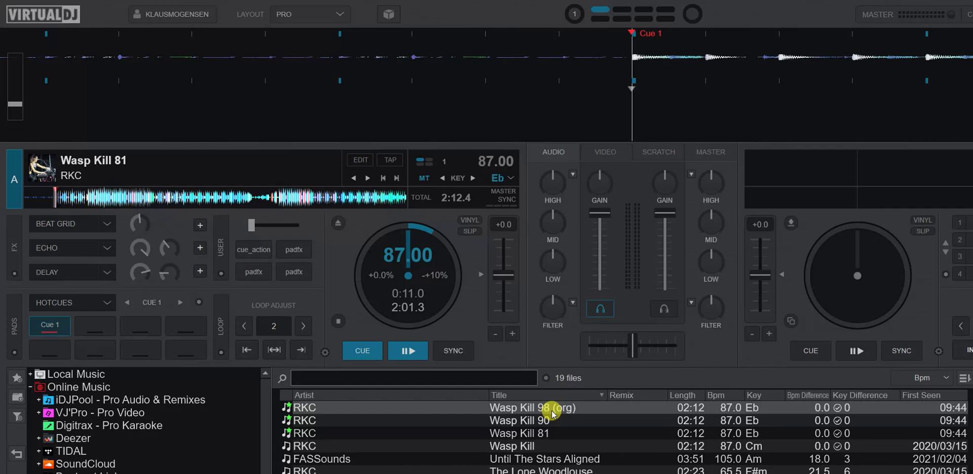
{"action": "right_click", "coordinate": [553, 410]}
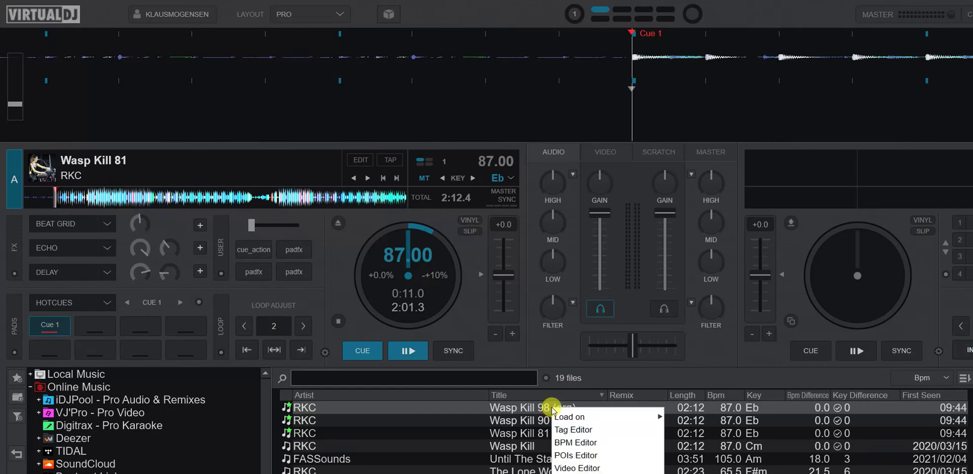
{"action": "left_click", "coordinate": [587, 430]}
{"action": "left_click_drag", "start_coordinate": [593, 150], "coordinate": [497, 38]}
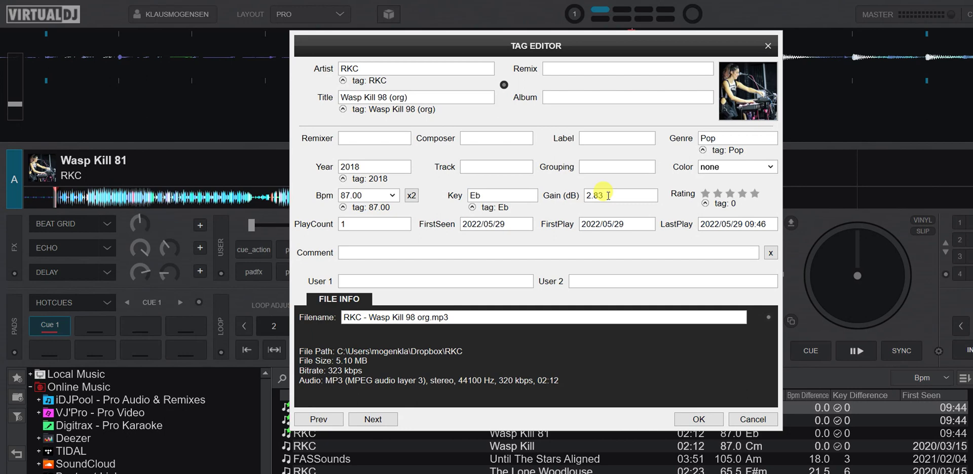
{"action": "left_click", "coordinate": [768, 46]}
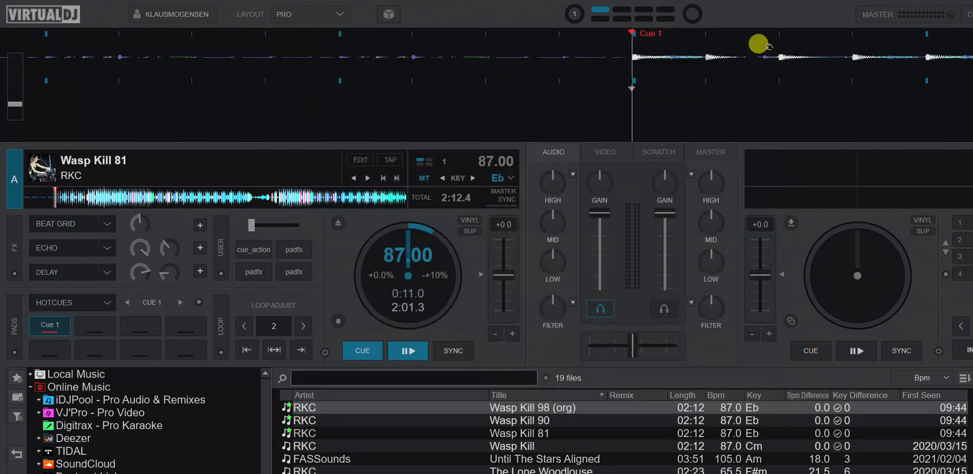
{"action": "left_click", "coordinate": [554, 419]}
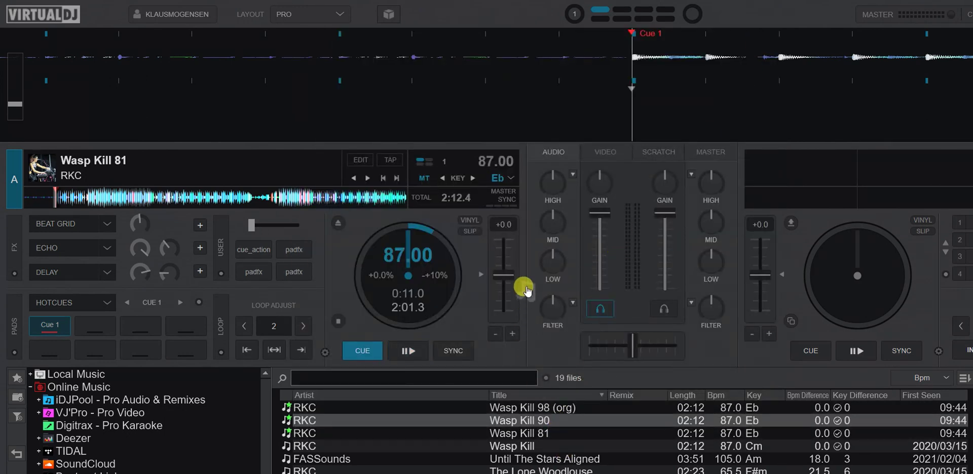
{"action": "right_click", "coordinate": [550, 419]}
{"action": "left_click", "coordinate": [581, 439]}
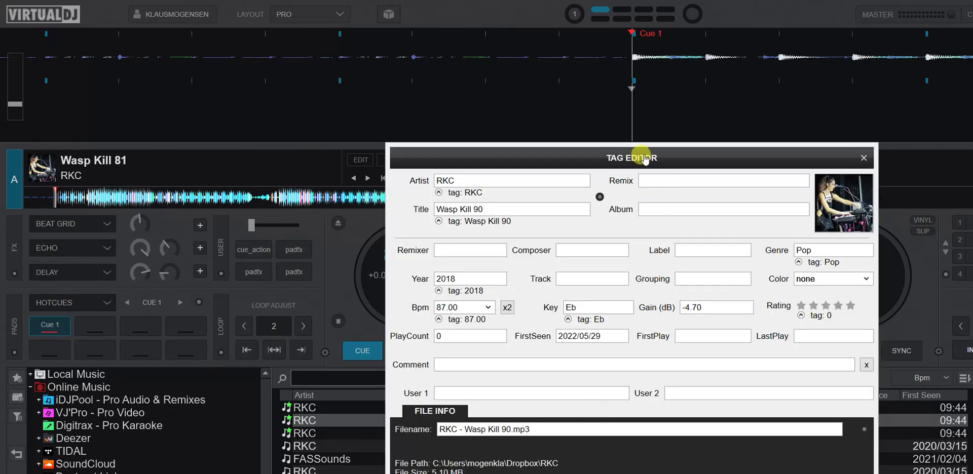
{"action": "left_click_drag", "start_coordinate": [642, 157], "coordinate": [528, 43]}
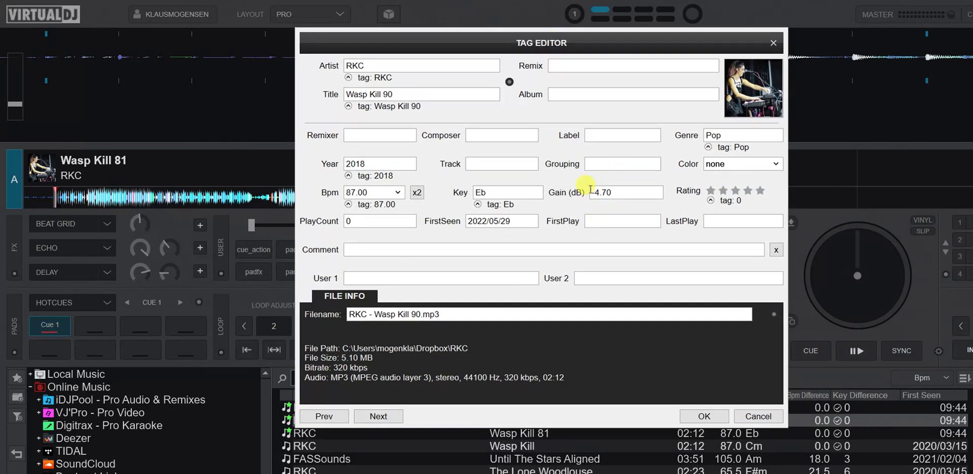
{"action": "left_click_drag", "start_coordinate": [592, 192], "coordinate": [606, 194]}
{"action": "left_click", "coordinate": [610, 193]}
{"action": "left_click", "coordinate": [774, 43]}
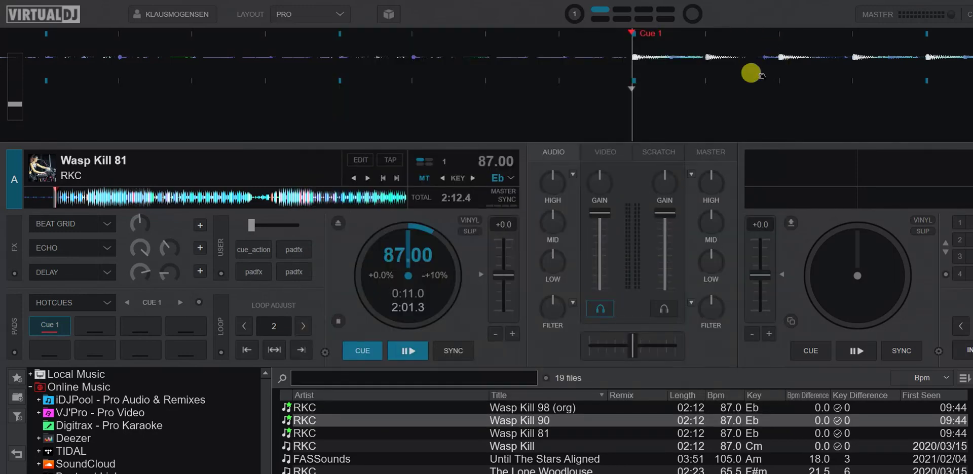
{"action": "left_click", "coordinate": [560, 437]}
{"action": "right_click", "coordinate": [564, 438]}
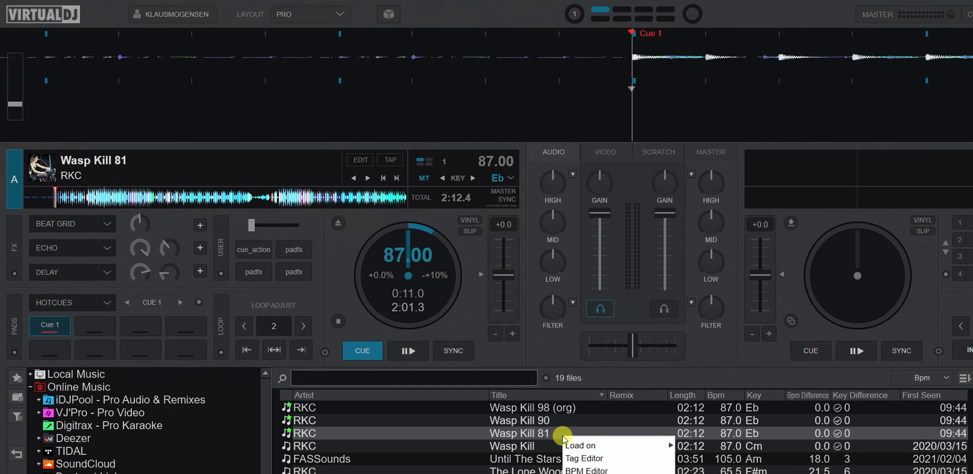
{"action": "left_click", "coordinate": [587, 459]}
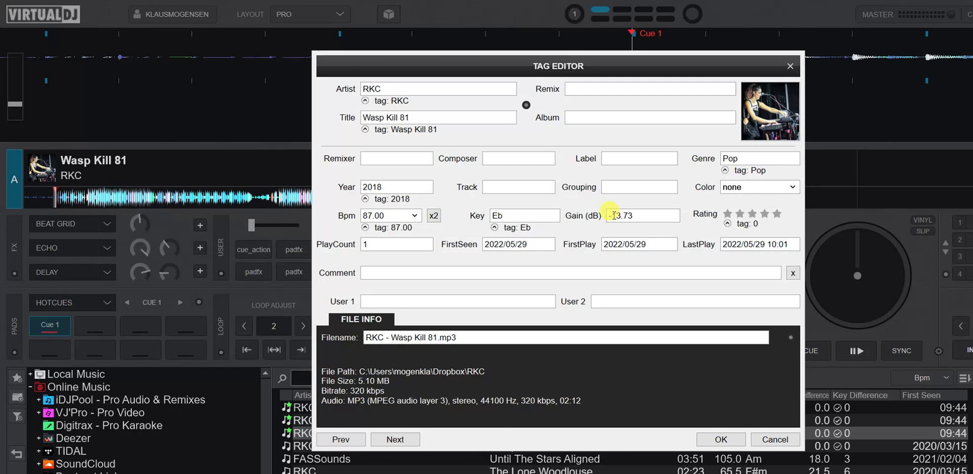
{"action": "left_click", "coordinate": [790, 67]}
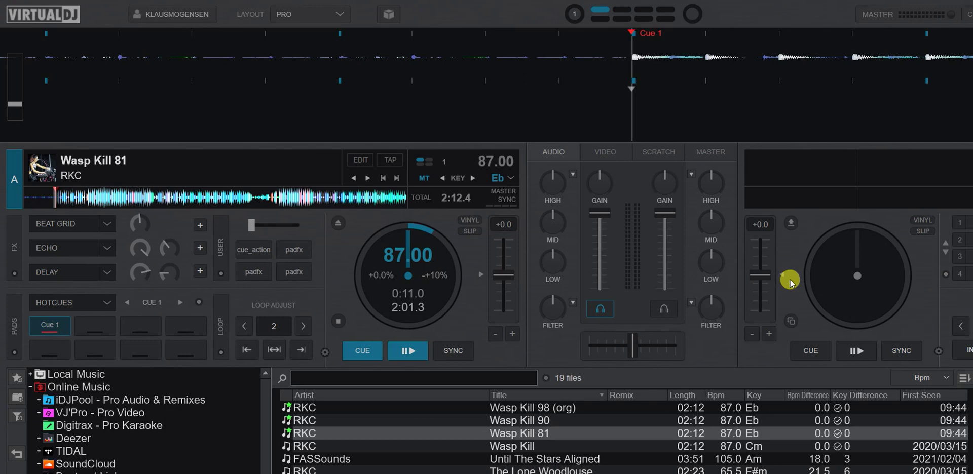
- Find autoGain with an 'autog' search, switch it from no to auto, and close the settings
{"action": "left_click", "coordinate": [970, 14]}
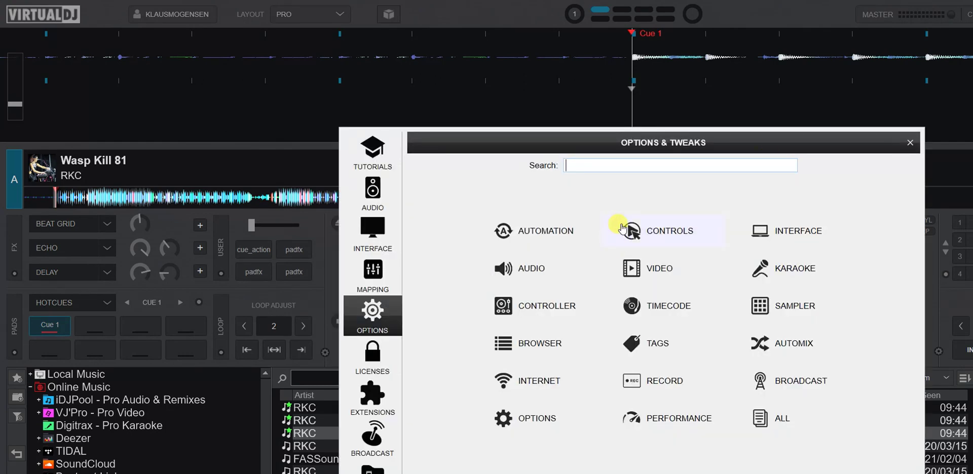
{"action": "type", "text": "autog"}
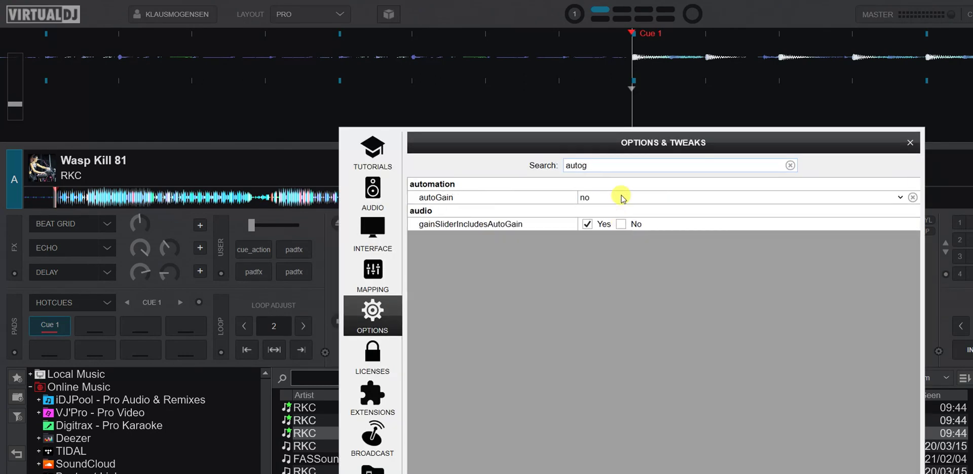
{"action": "left_click", "coordinate": [913, 198]}
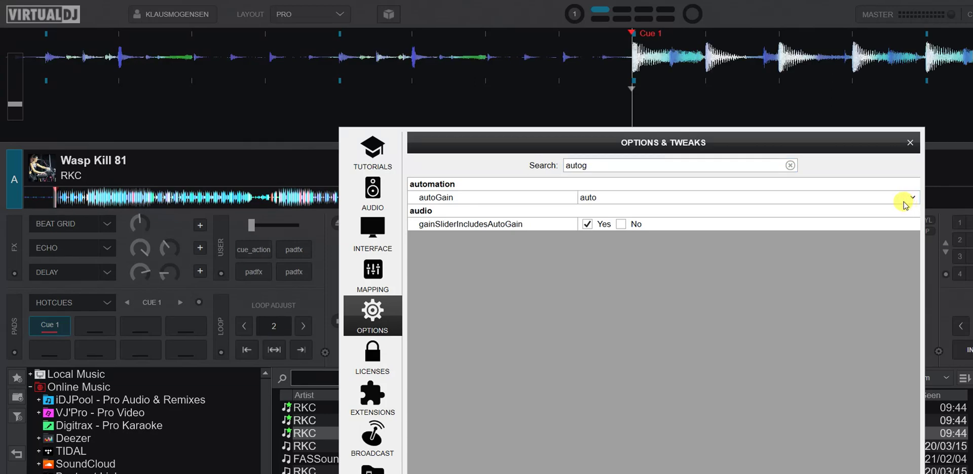
{"action": "left_click", "coordinate": [912, 143]}
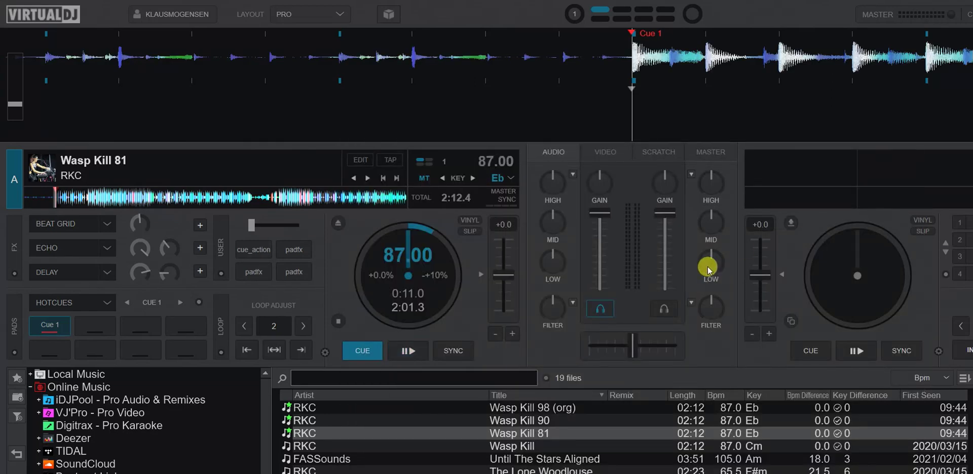
{"action": "mouse_move", "coordinate": [709, 270]}
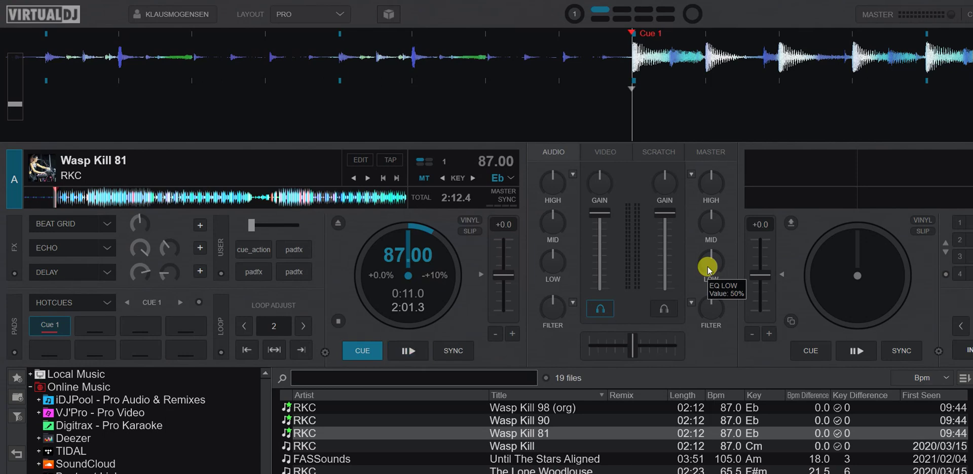
{"action": "right_click", "coordinate": [547, 437]}
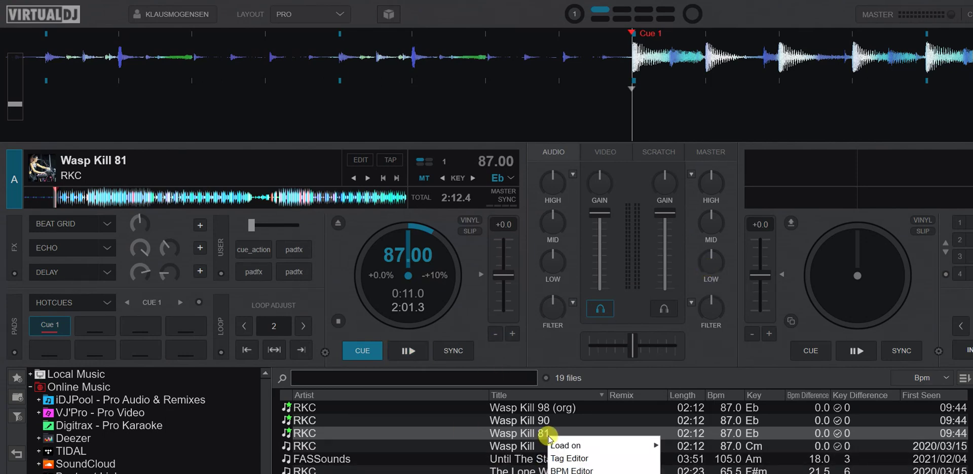
{"action": "left_click", "coordinate": [591, 459]}
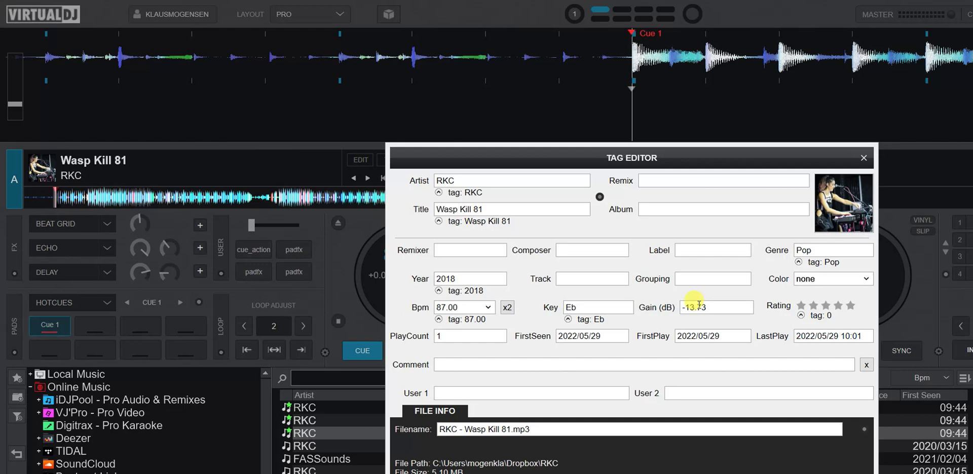
{"action": "left_click", "coordinate": [726, 308]}
{"action": "left_click", "coordinate": [862, 160]}
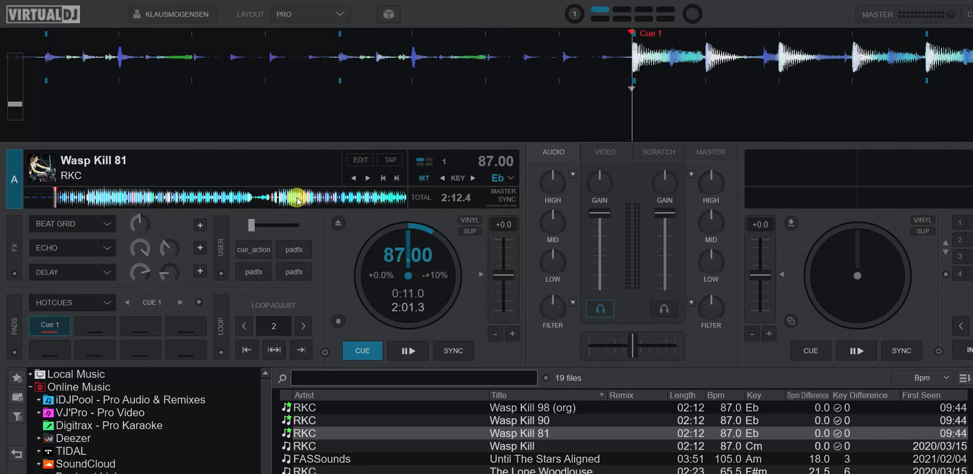
- Load Wasp Kill 90 (gain 4.70 dB), then Wasp Kill 98 (org) (gain -2.83 dB), onto deck A
{"action": "mouse_move", "coordinate": [603, 185]}
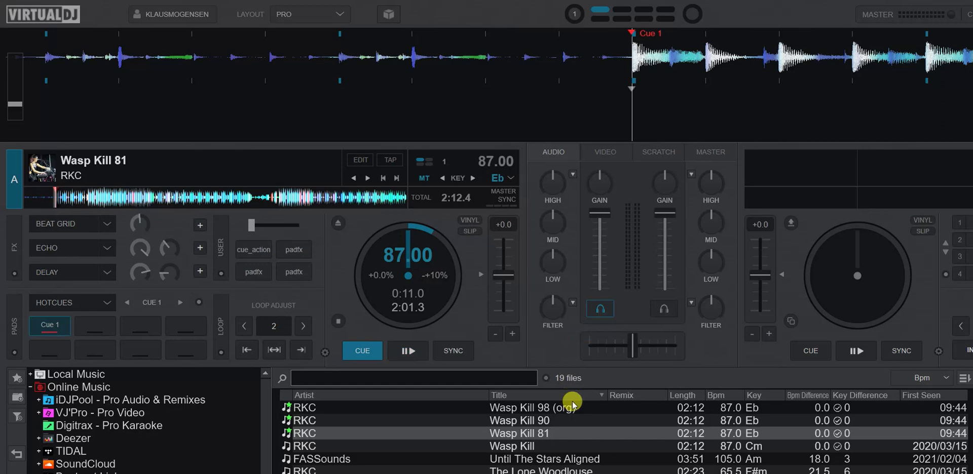
{"action": "left_click", "coordinate": [558, 420]}
{"action": "left_click_drag", "start_coordinate": [558, 420], "coordinate": [445, 281]}
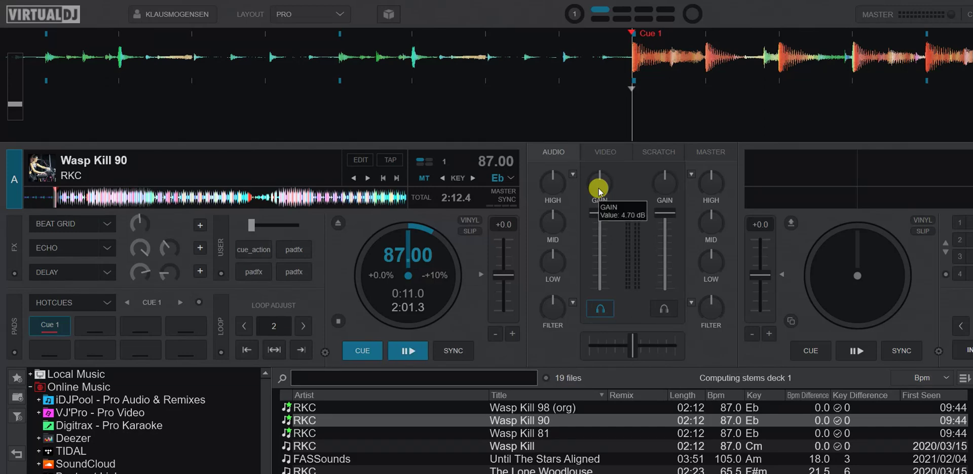
{"action": "left_click", "coordinate": [556, 409]}
{"action": "left_click_drag", "start_coordinate": [556, 409], "coordinate": [447, 269]}
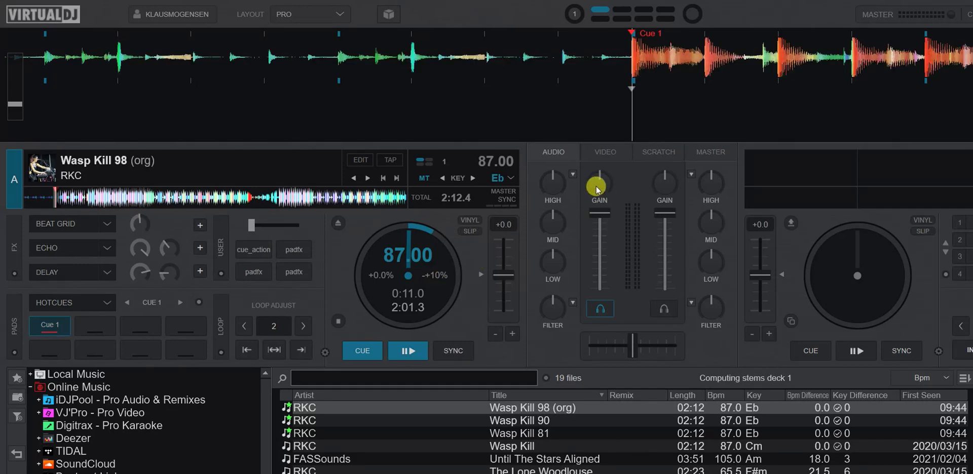
{"action": "mouse_move", "coordinate": [597, 189]}
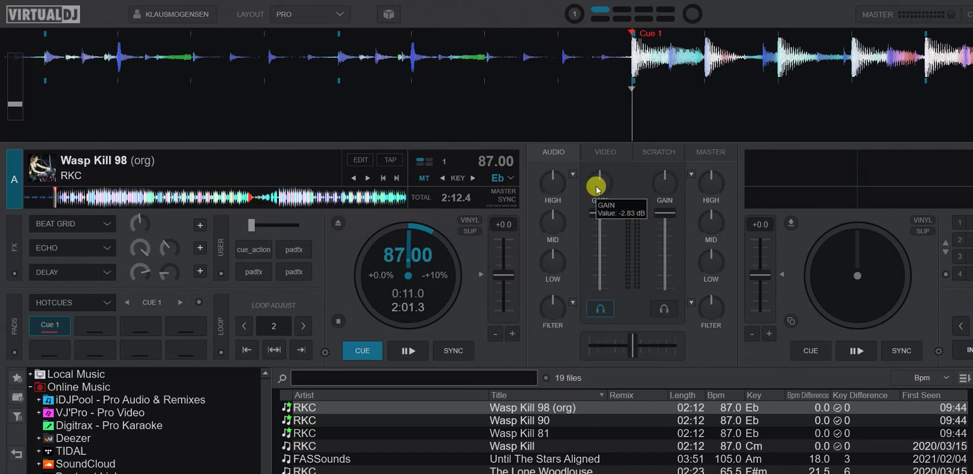
- Find gainSliderIncludesAutoGain with an 'autog' search, switch it from Yes to No, and close the settings
{"action": "left_click", "coordinate": [971, 14]}
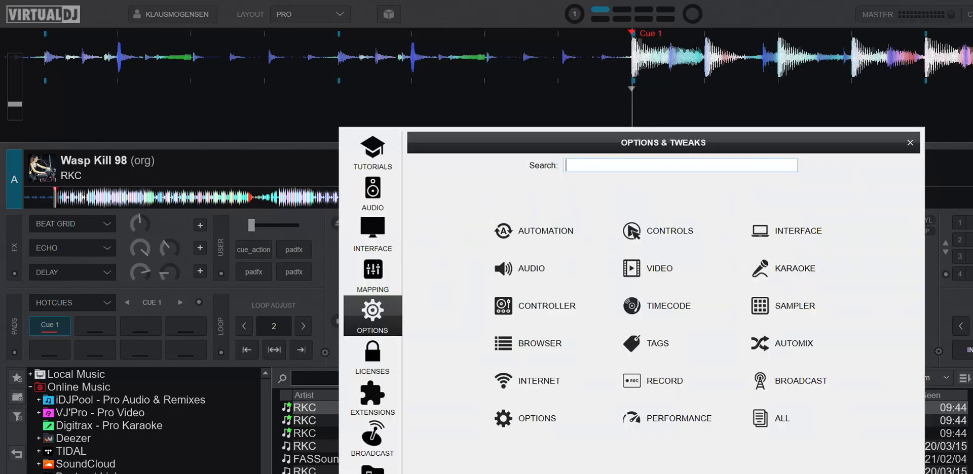
{"action": "type", "text": "autog"}
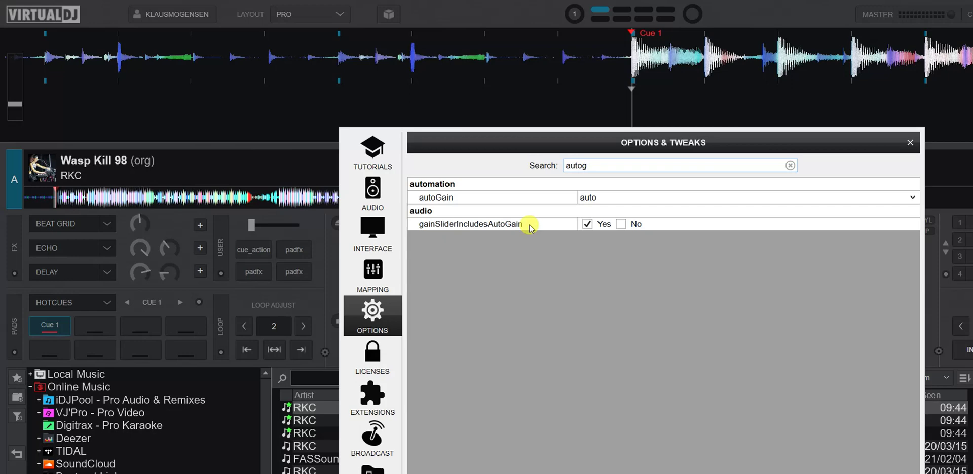
{"action": "left_click", "coordinate": [621, 224]}
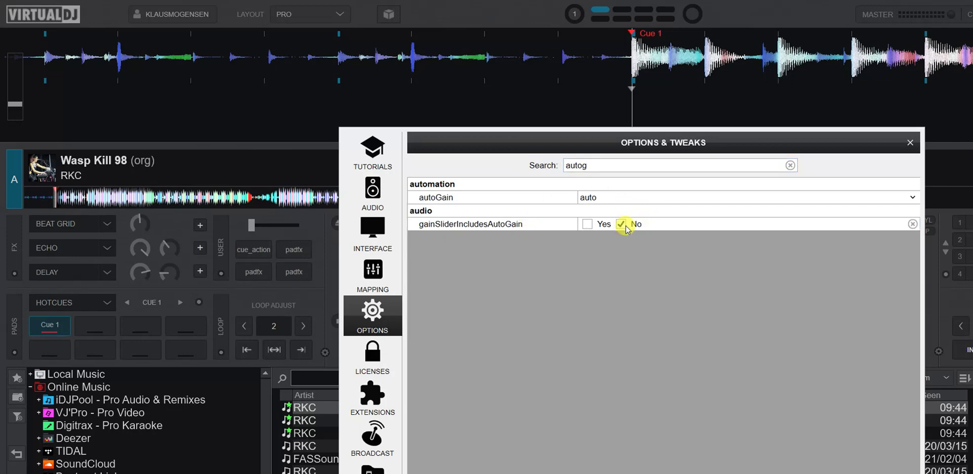
{"action": "left_click", "coordinate": [910, 142]}
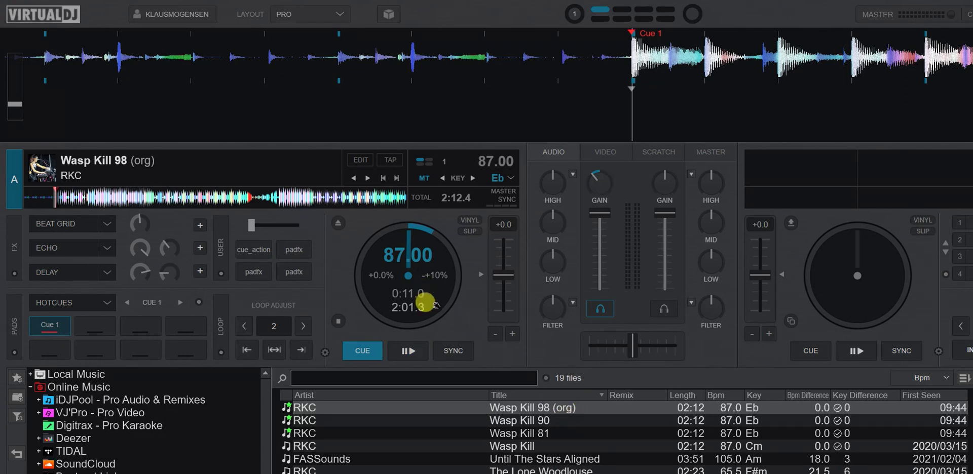
- Load Wasp Kill 90, then Wasp Kill 81, onto deck A, whose gain reads 13.73 dB
{"action": "left_click", "coordinate": [553, 420]}
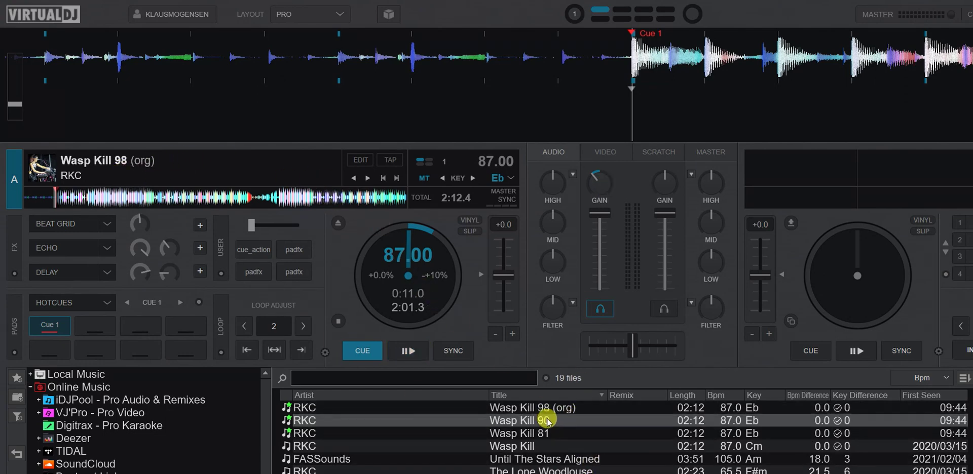
{"action": "left_click_drag", "start_coordinate": [553, 416], "coordinate": [398, 225]}
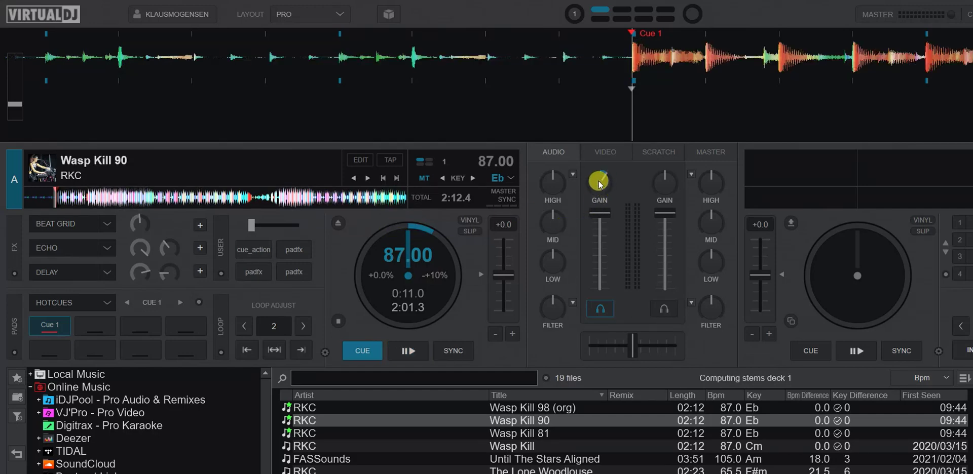
{"action": "mouse_move", "coordinate": [599, 185]}
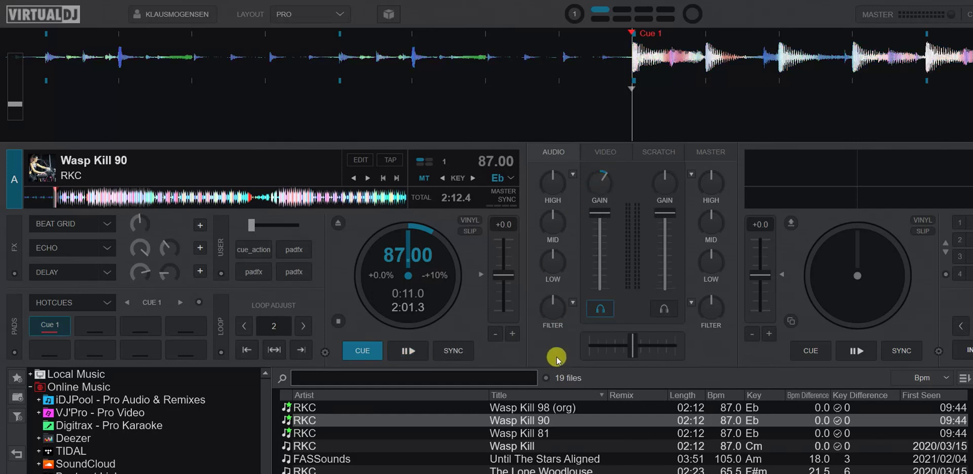
{"action": "left_click_drag", "start_coordinate": [525, 430], "coordinate": [428, 276]}
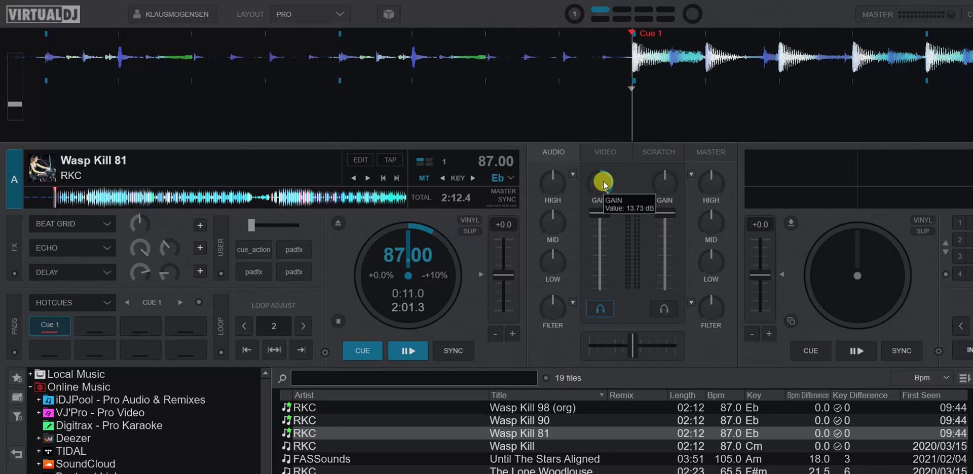
{"action": "left_click", "coordinate": [941, 36]}
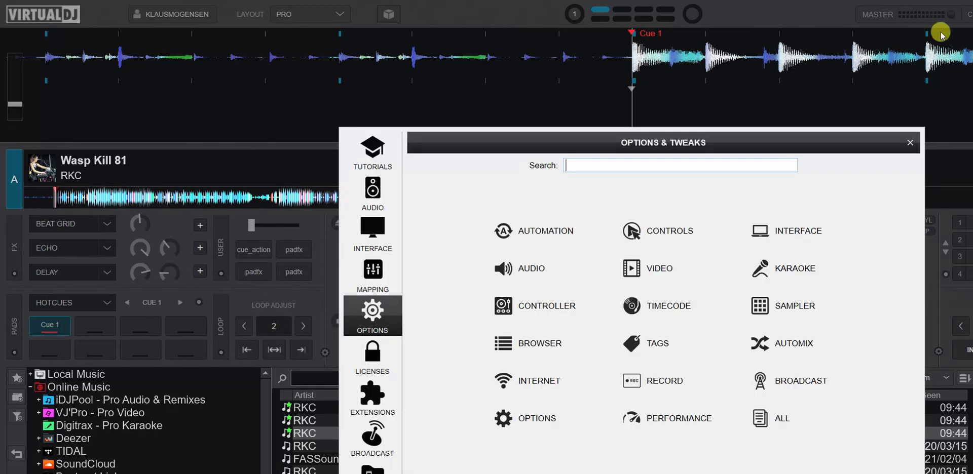
{"action": "left_click_drag", "start_coordinate": [743, 144], "coordinate": [636, 41]}
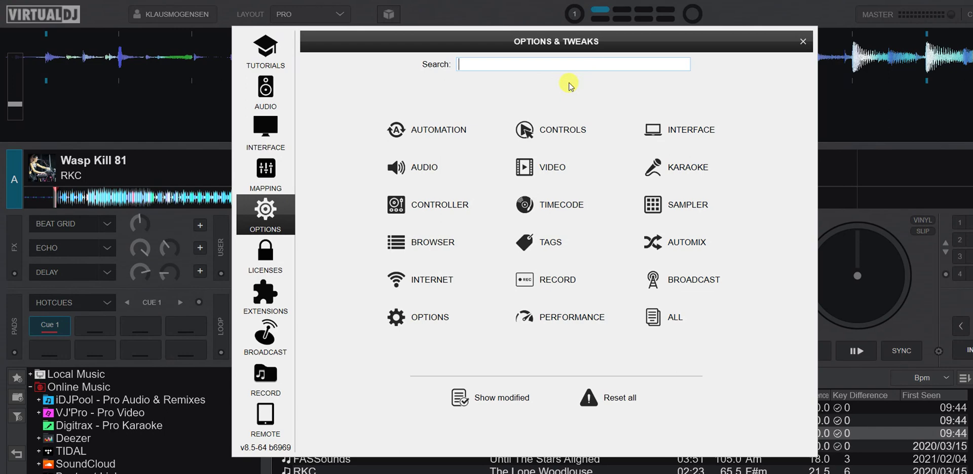
{"action": "type", "text": "auto"}
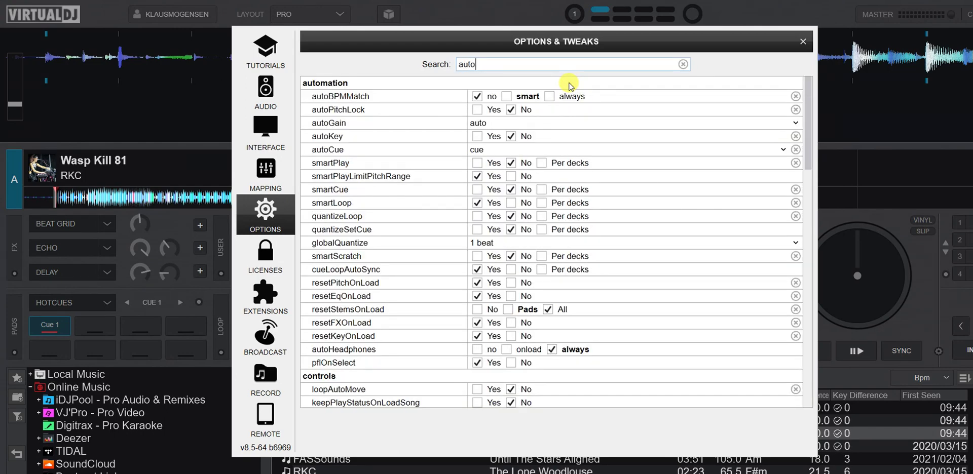
{"action": "type", "text": "g"}
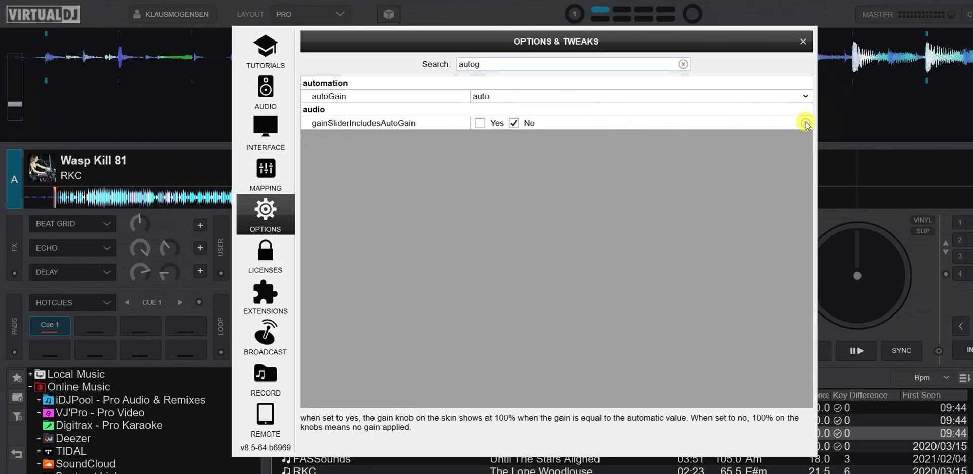
{"action": "left_click", "coordinate": [804, 43]}
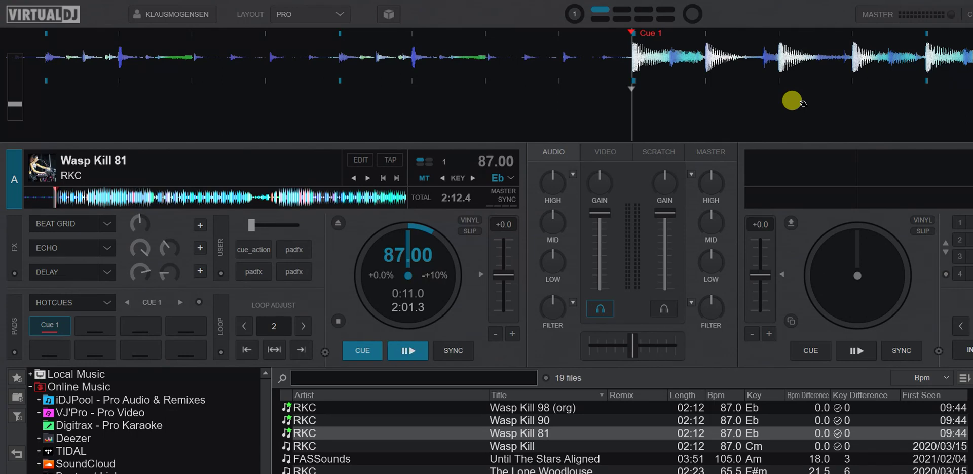
{"action": "key", "text": "alt+Tab"}
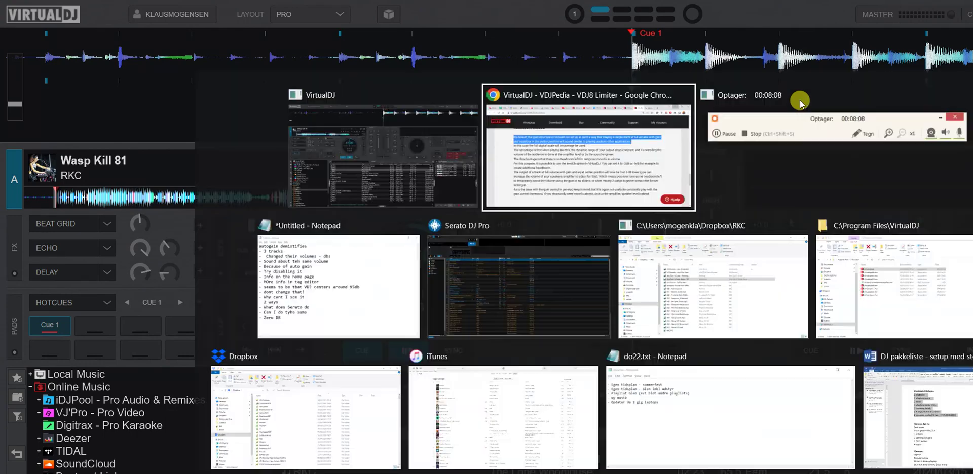
{"action": "key", "text": "Tab"}
{"action": "key", "text": "Tab"}
{"action": "key", "text": "Tab"}
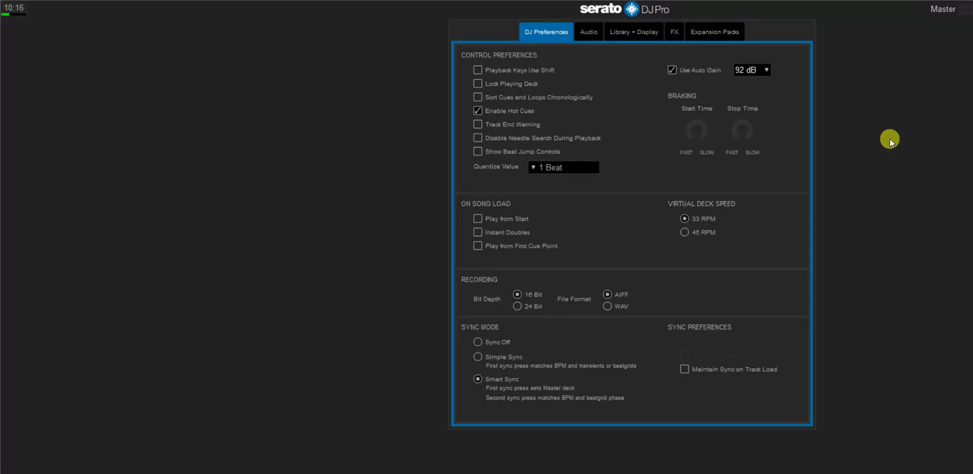
{"action": "left_click", "coordinate": [766, 71]}
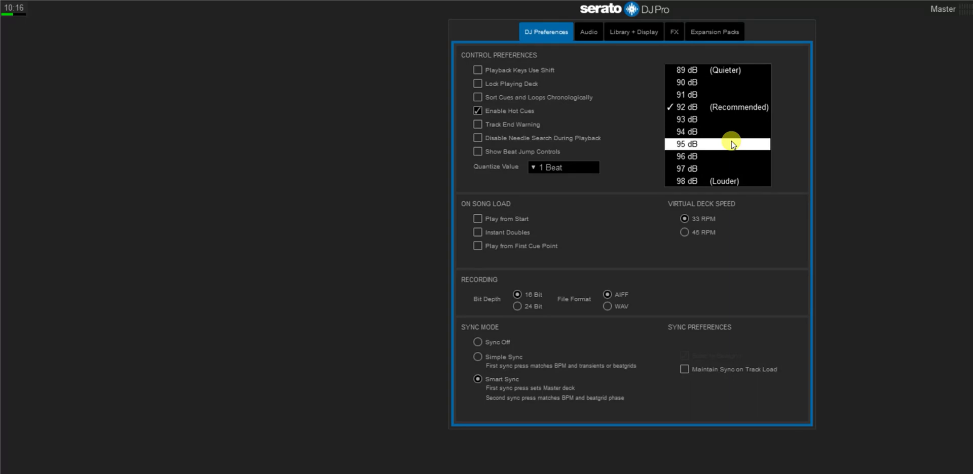
{"action": "key", "text": "Escape"}
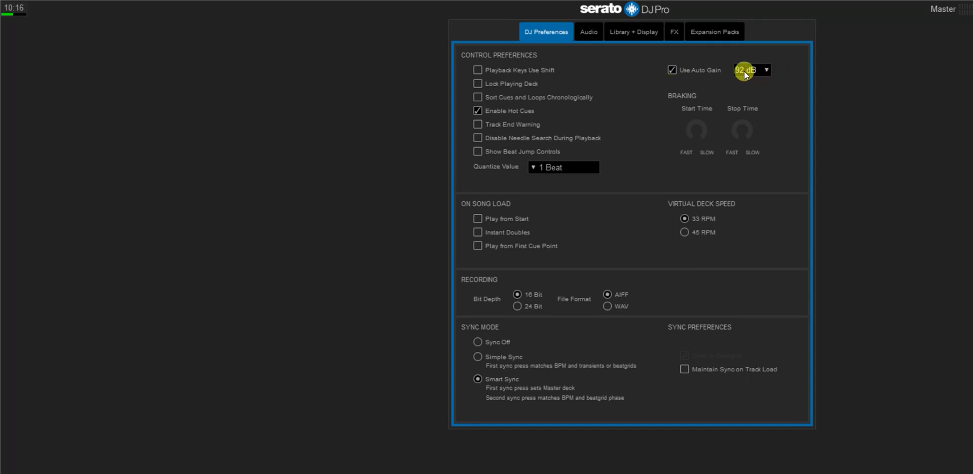
{"action": "key", "text": "alt+Tab"}
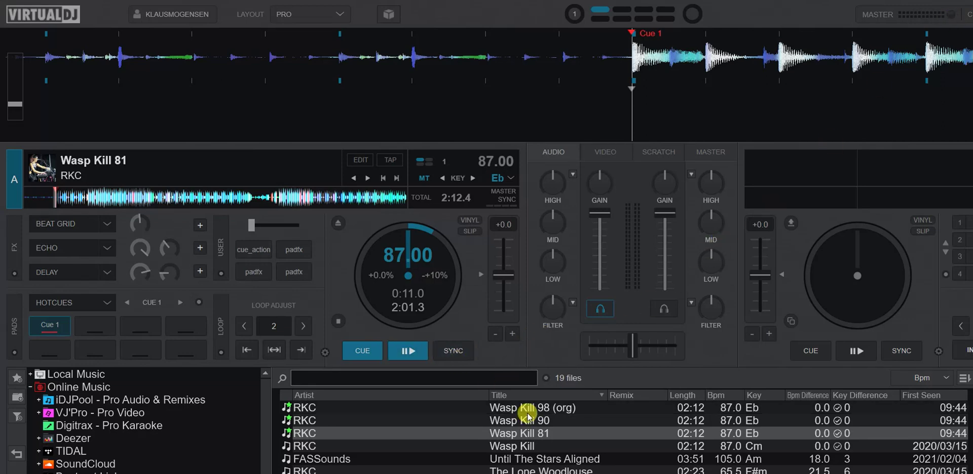
- Load Wasp Kill 98 (org) onto both deck A and deck B
{"action": "left_click", "coordinate": [554, 408]}
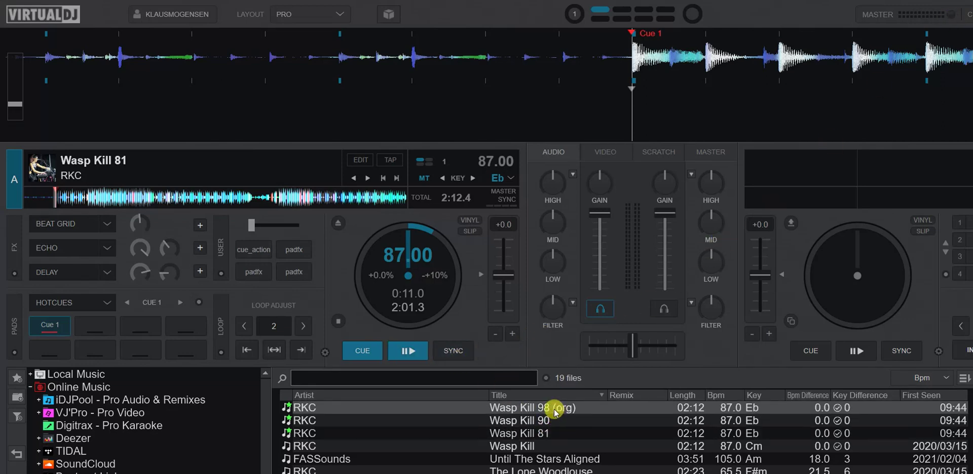
{"action": "left_click_drag", "start_coordinate": [554, 409], "coordinate": [329, 198]}
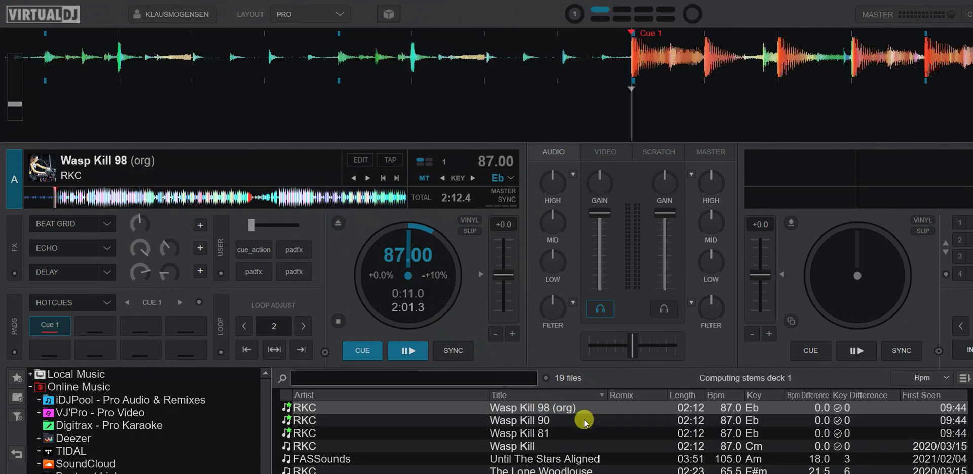
{"action": "left_click_drag", "start_coordinate": [536, 406], "coordinate": [824, 259]}
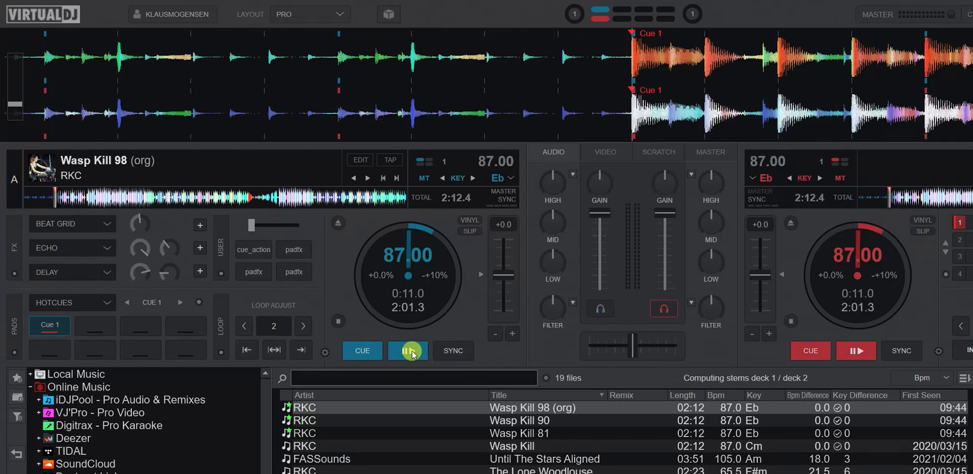
- Play both decks with deck B synced to deck A, then return both to their cue points
{"action": "left_click", "coordinate": [409, 351]}
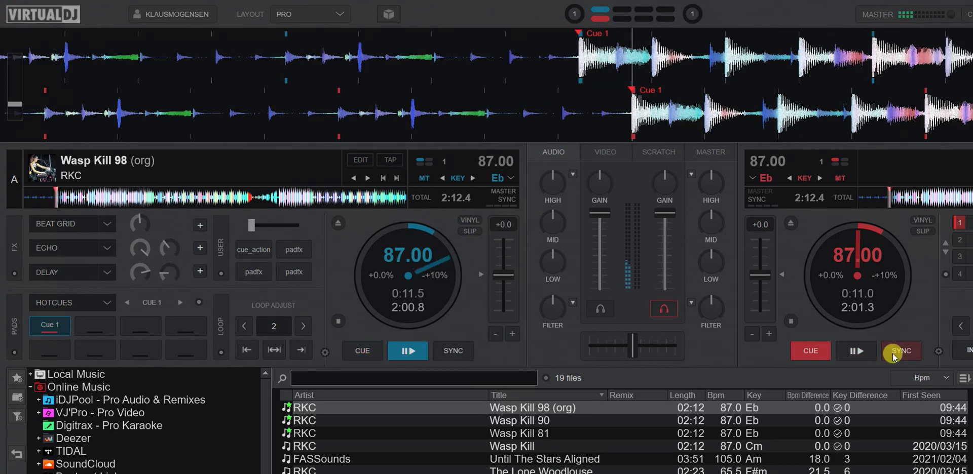
{"action": "left_click", "coordinate": [865, 353]}
{"action": "left_click", "coordinate": [900, 354]}
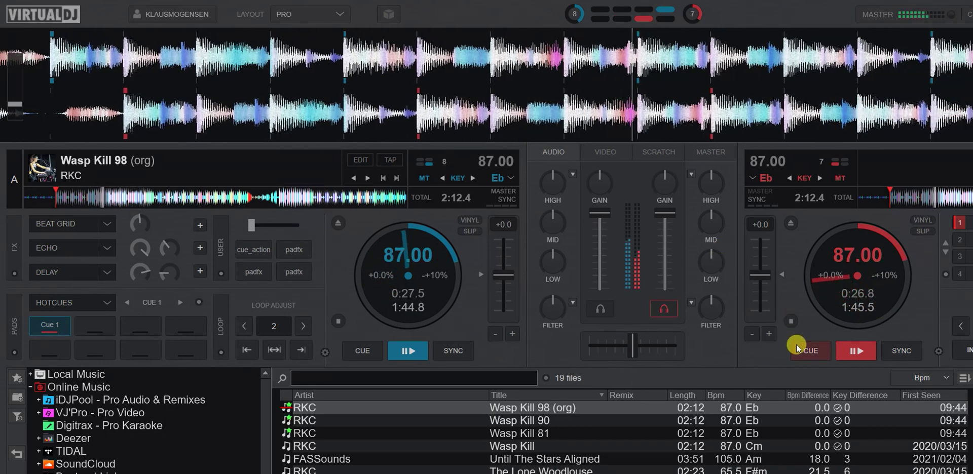
{"action": "left_click", "coordinate": [812, 351]}
{"action": "left_click", "coordinate": [361, 352]}
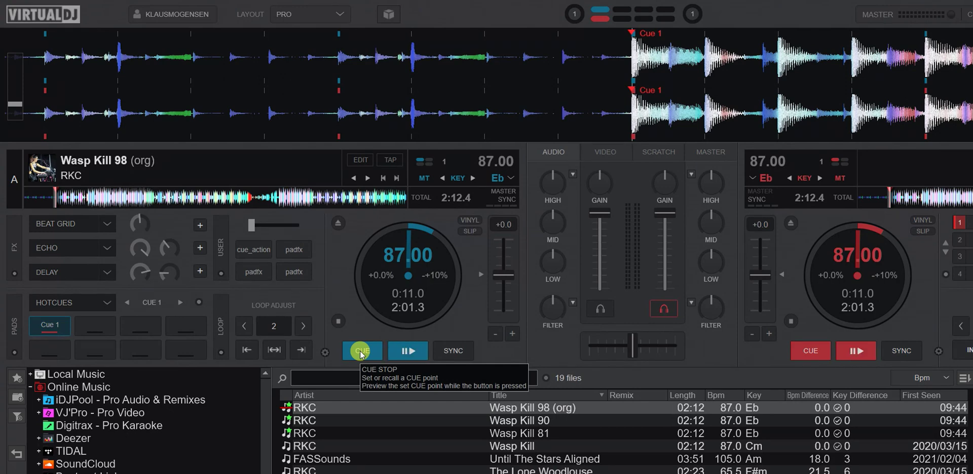
- Find zeroDB with a 'zero' search in Options & Tweaks and change it from Default to -3dB
{"action": "left_click", "coordinate": [958, 33]}
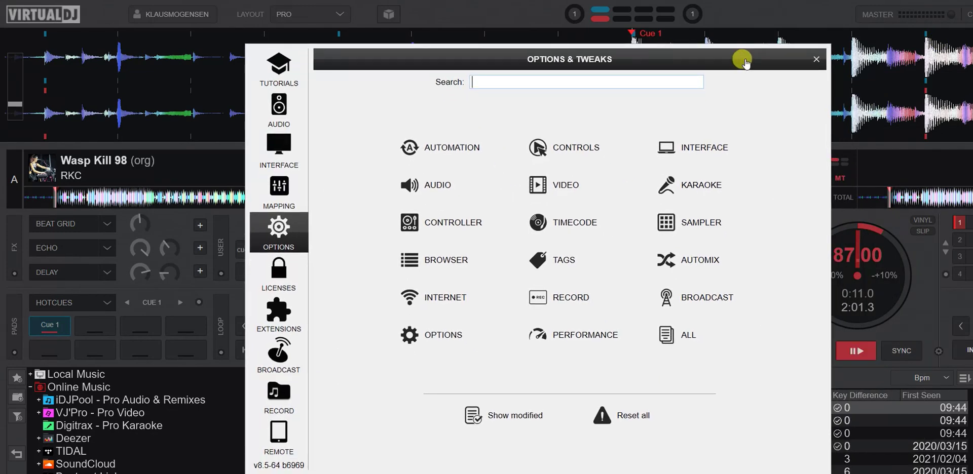
{"action": "type", "text": "ze"}
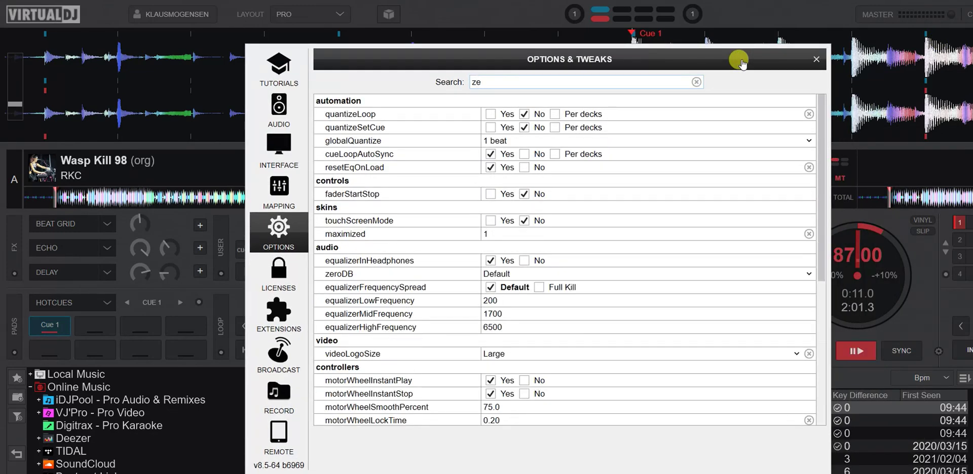
{"action": "type", "text": "ro"}
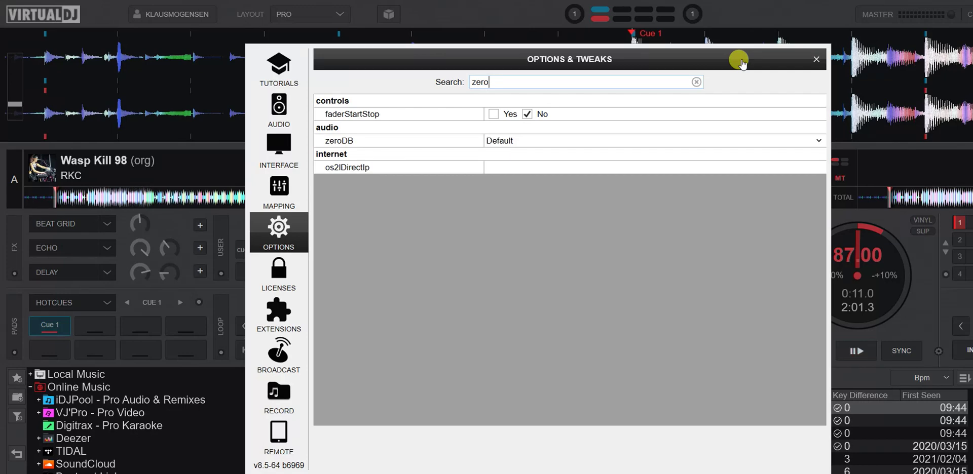
{"action": "left_click", "coordinate": [820, 146]}
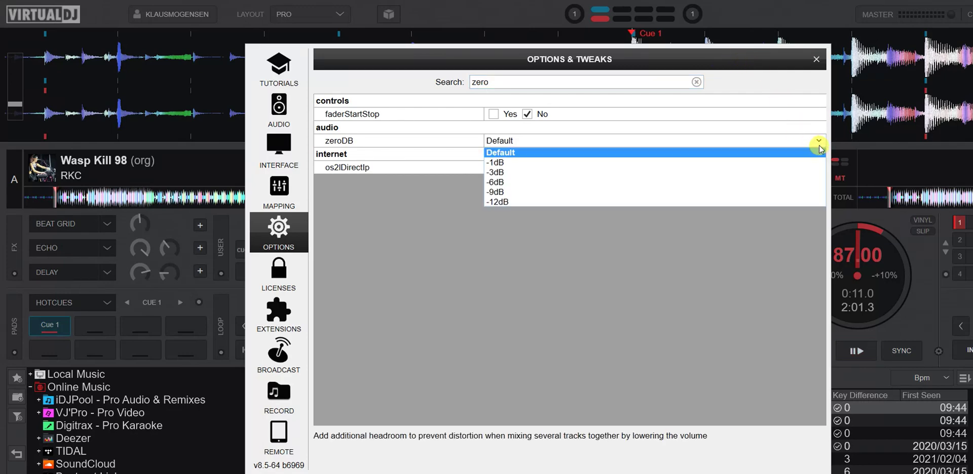
{"action": "left_click", "coordinate": [786, 173]}
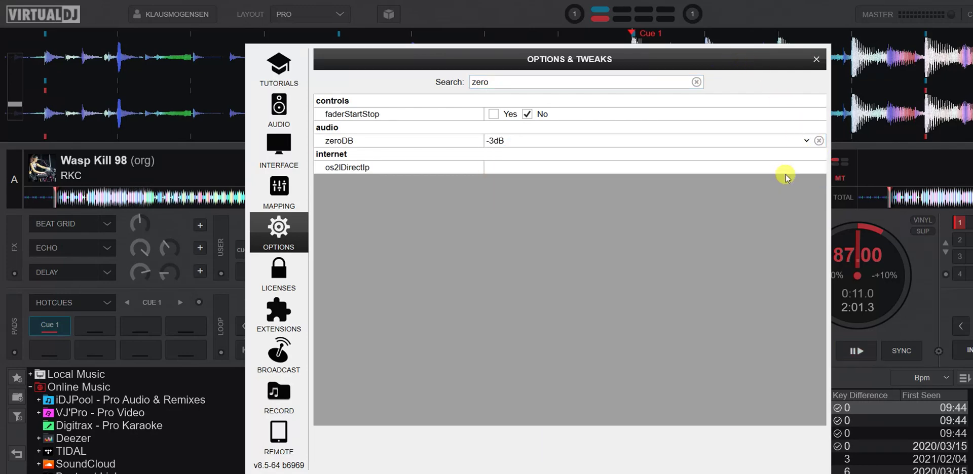
- With -3dB headroom, play both decks synced, then stop deck B at 0:21.1 and cue deck A back to 0:11.0
{"action": "left_click", "coordinate": [816, 59]}
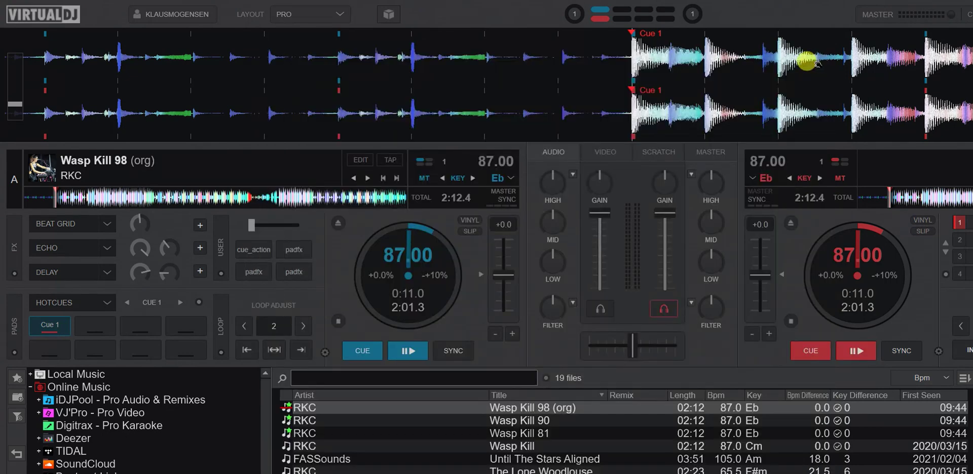
{"action": "left_click", "coordinate": [411, 352]}
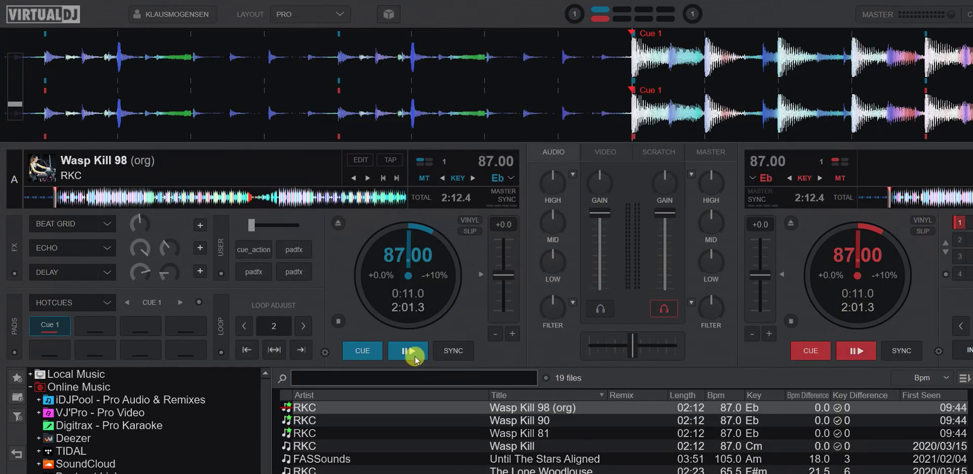
{"action": "left_click", "coordinate": [853, 351]}
{"action": "left_click", "coordinate": [882, 351]}
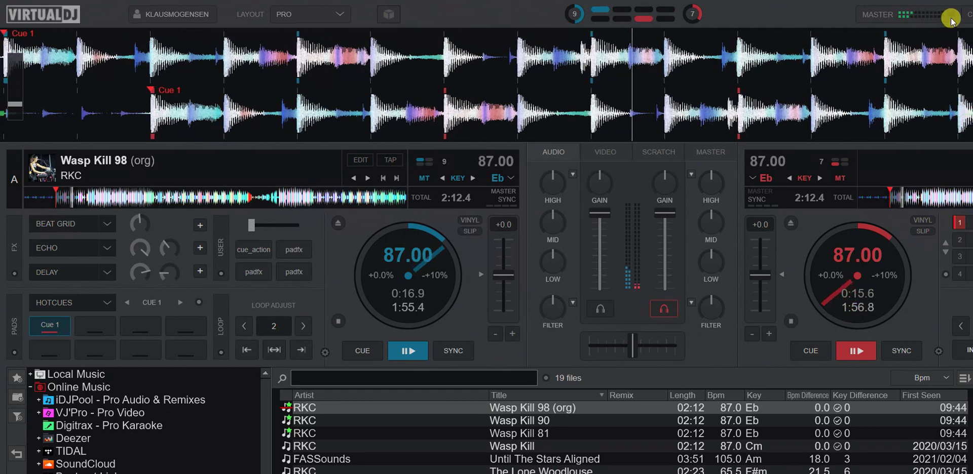
{"action": "mouse_move", "coordinate": [952, 23]}
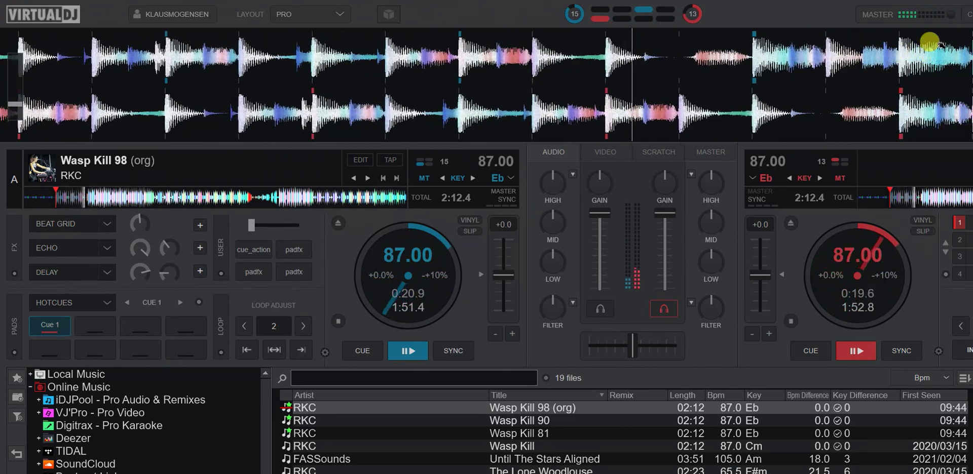
{"action": "left_click", "coordinate": [754, 121]}
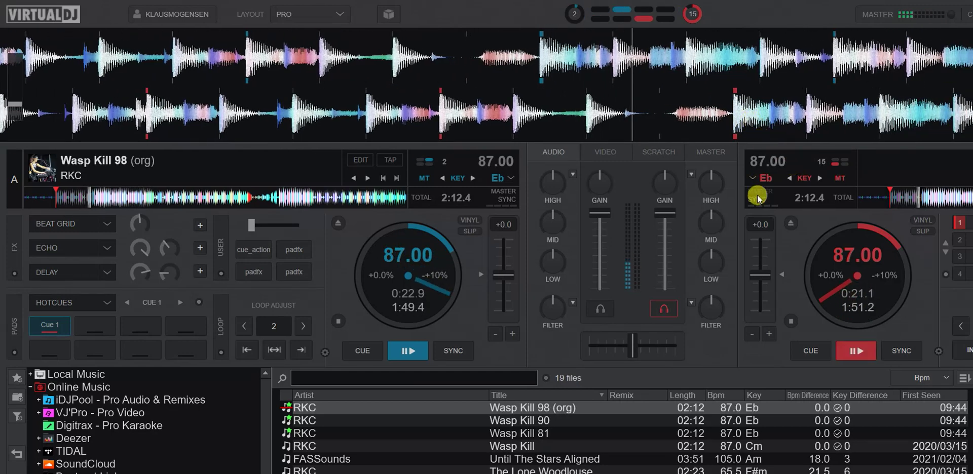
{"action": "left_click", "coordinate": [366, 351]}
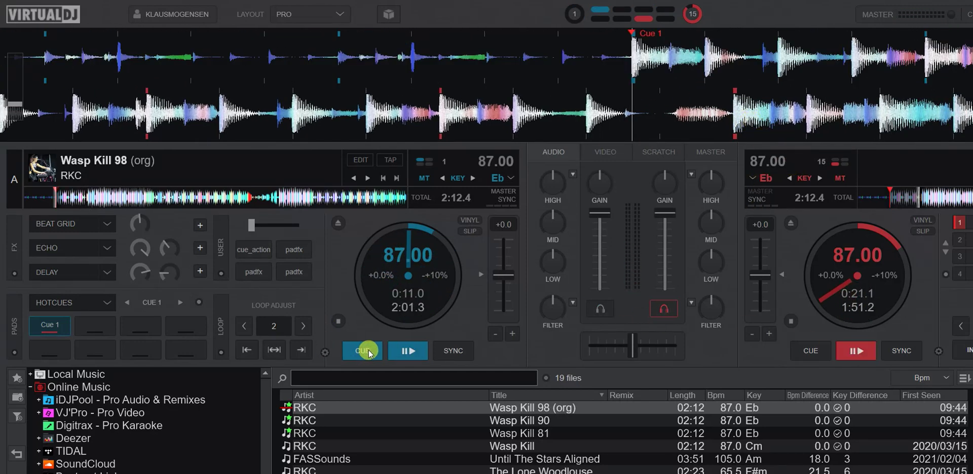